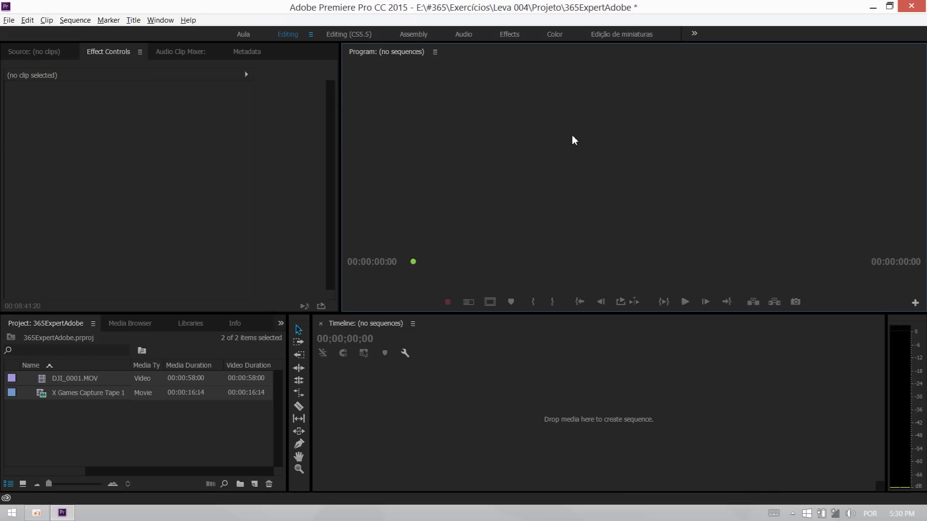
Step: Create a new sequence from the DJI_0001.MOV clip
left_click(63, 421)
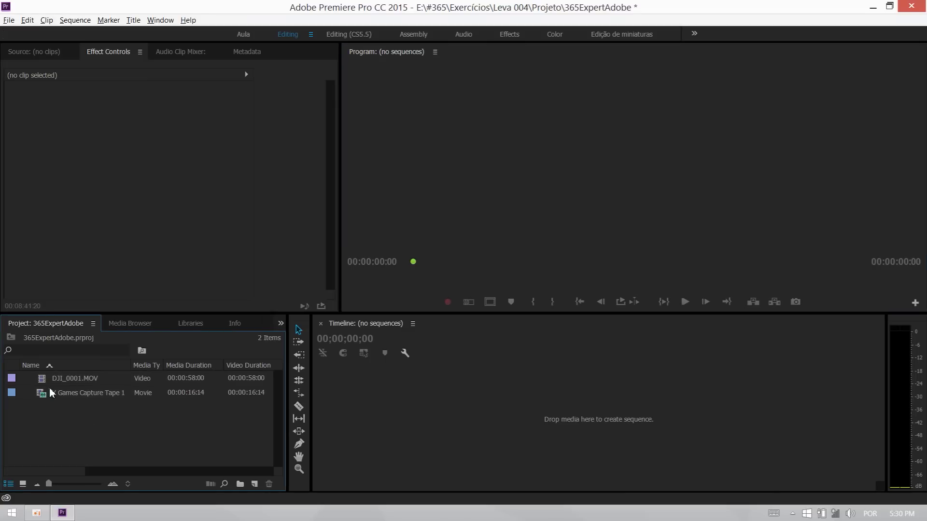
left_click_drag(42, 380, 255, 484)
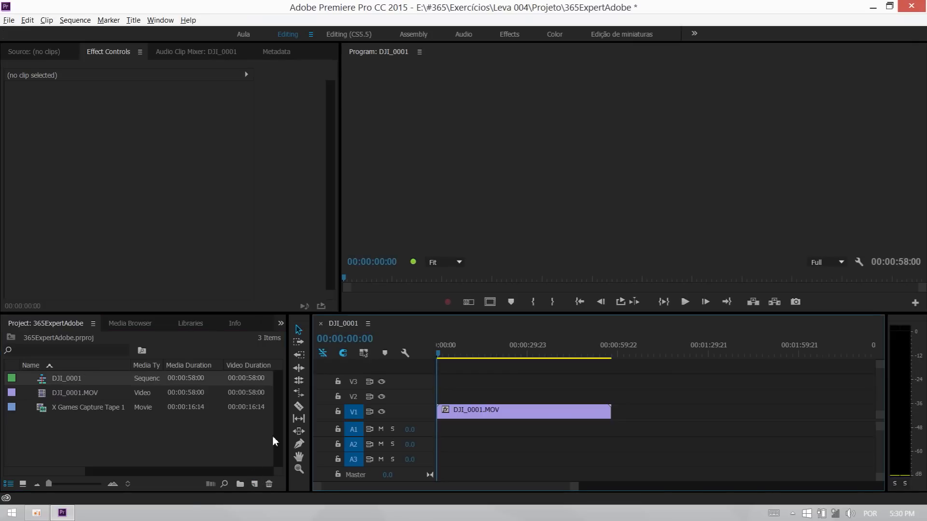
Step: Find the moment at 00:00:06:09 and ripple-trim the beginning of the DJI_0001.MOV clip to it
left_click(450, 357)
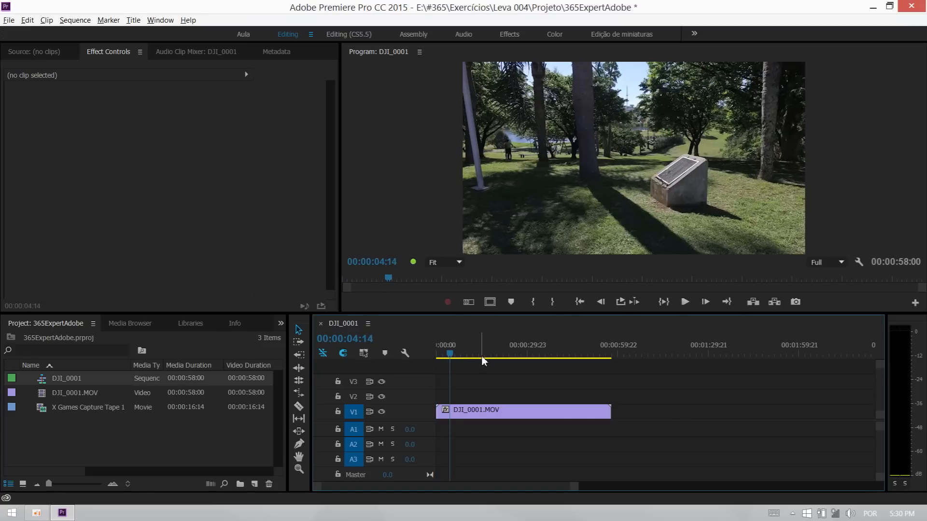
left_click(467, 356)
left_click(459, 356)
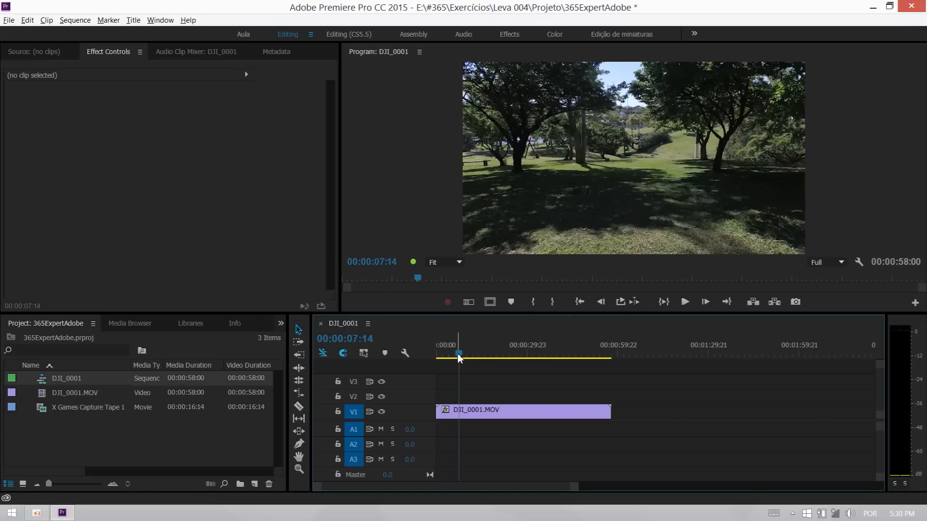
left_click_drag(453, 354, 457, 355)
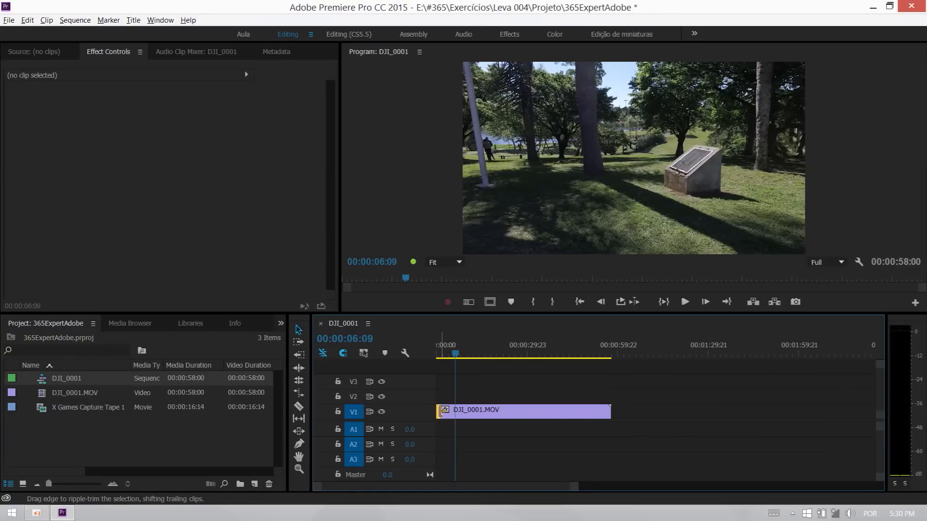
left_click_drag(439, 412, 456, 414)
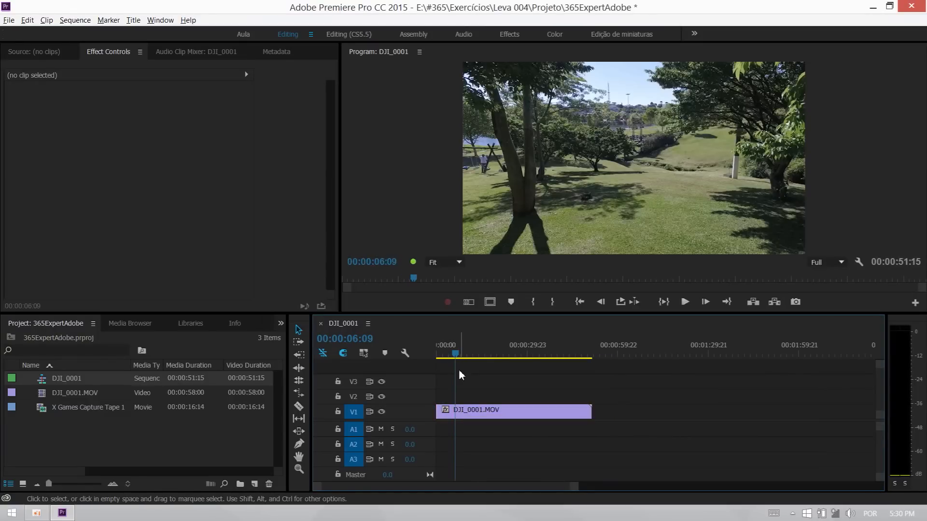
Step: Enlarge the preview, play the clip from its start and trim its end to 00:00:29:22, returning to the sequence start
left_click_drag(456, 359, 420, 358)
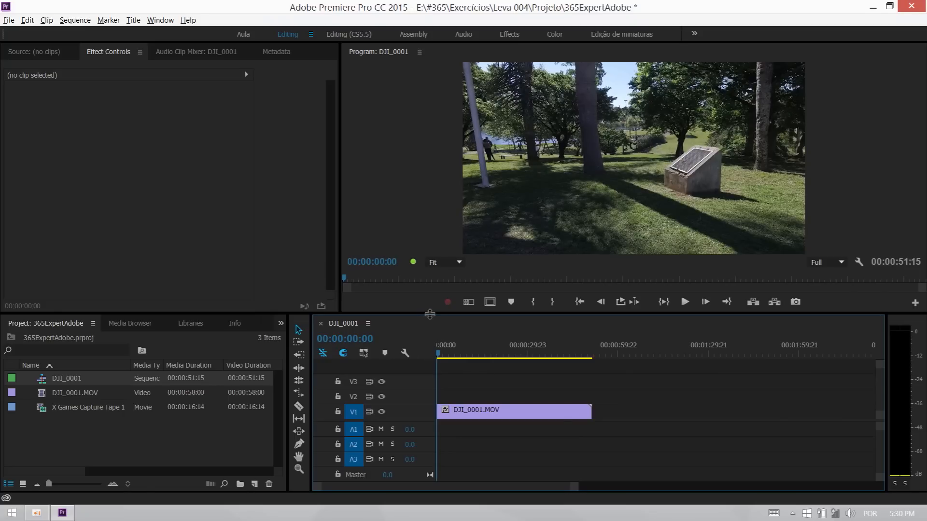
left_click_drag(426, 314, 424, 368)
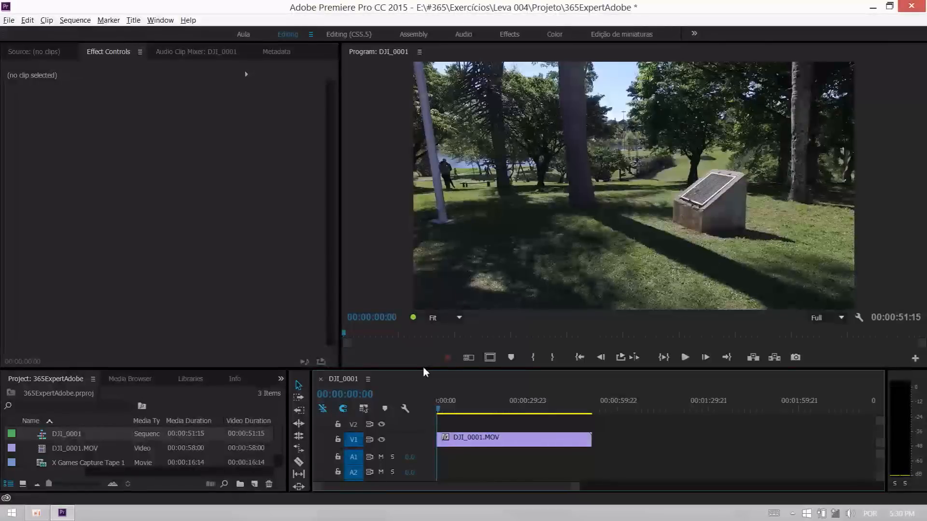
key("space")
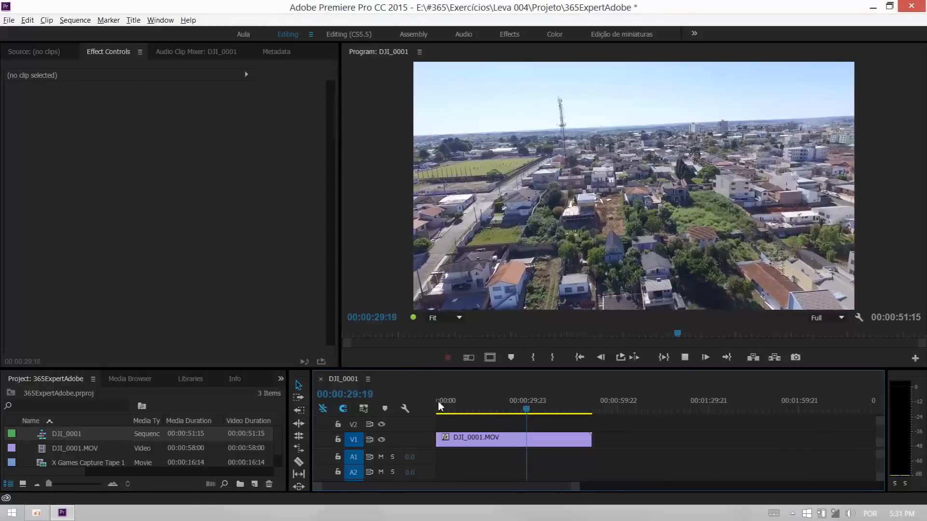
key("space")
left_click_drag(591, 440, 527, 439)
key("Home")
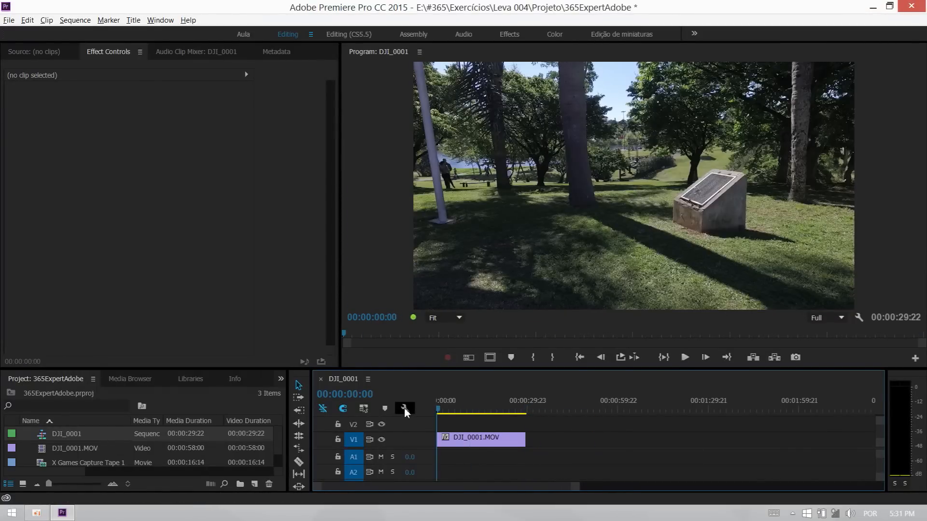
Step: Set the timeline clip's duration to 00:00:05:00 in Speed/Duration, with speed and duration linked
right_click(493, 439)
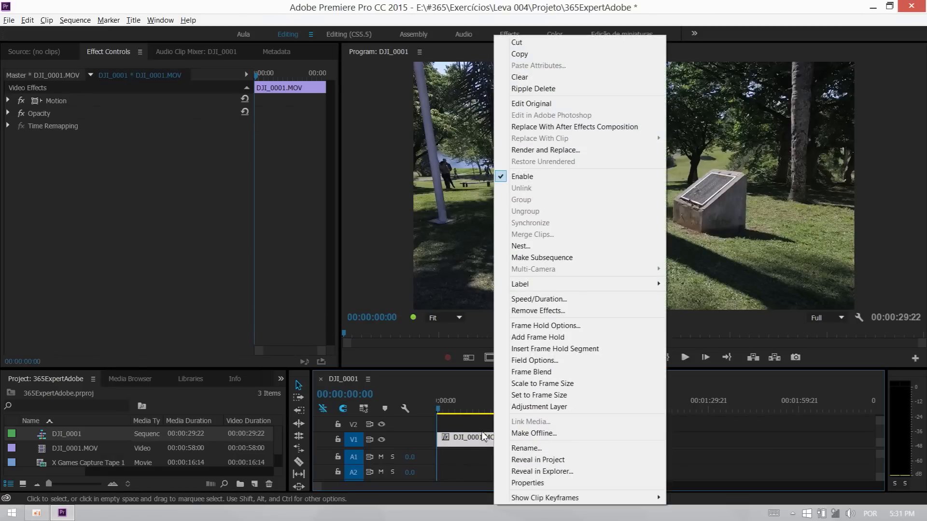
left_click(574, 300)
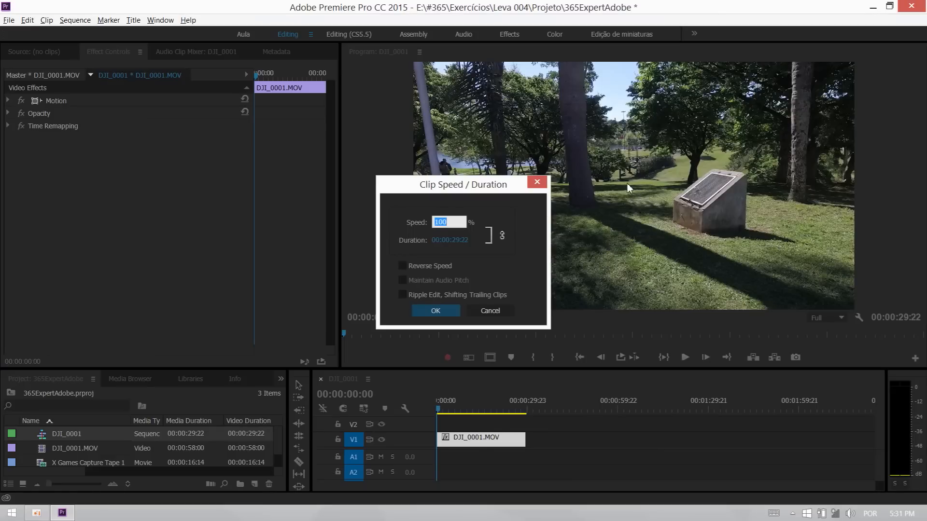
left_click(451, 240)
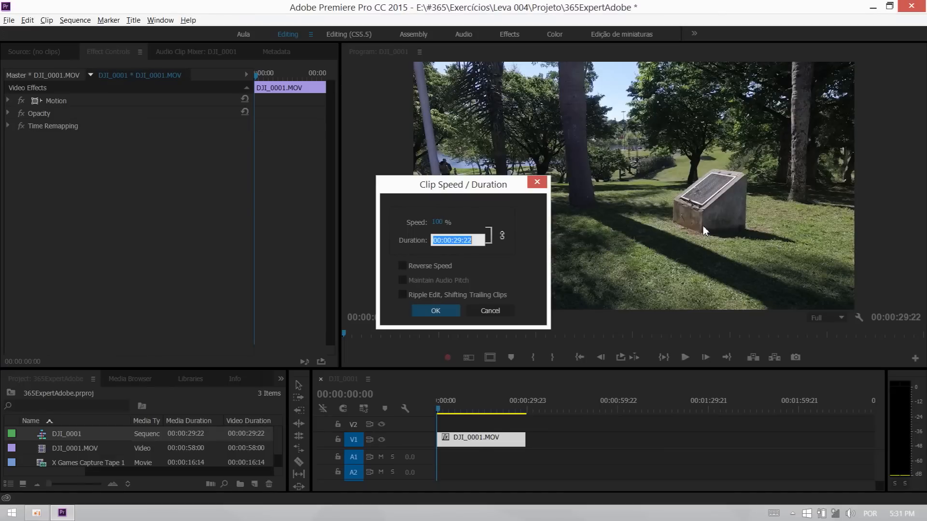
type("500")
key("Return")
left_click(449, 310)
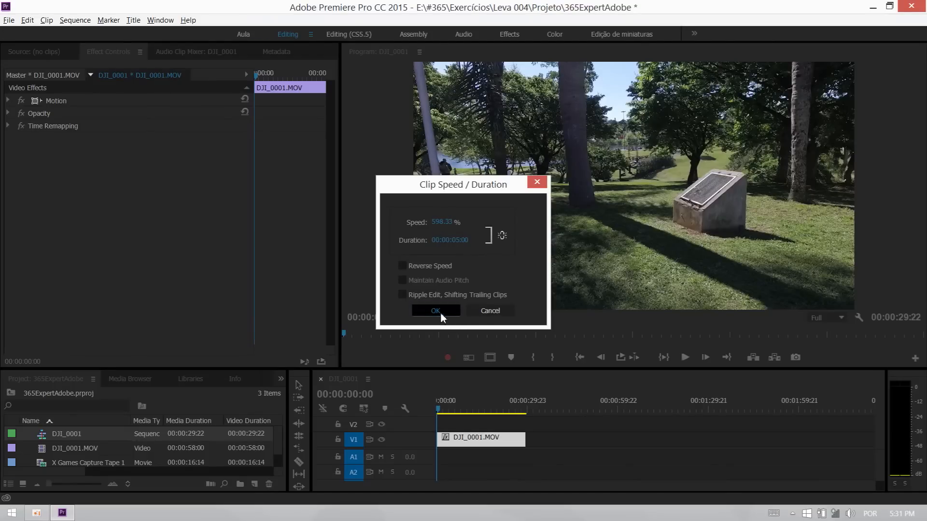
Step: Play the sped-up clip from the beginning and undo the speed change
key("space")
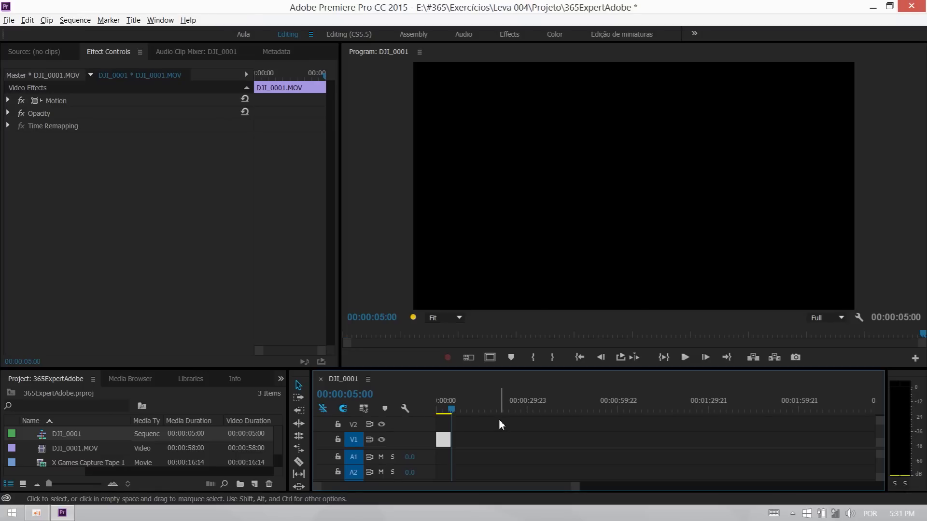
left_click_drag(448, 410, 430, 410)
key("ctrl+z")
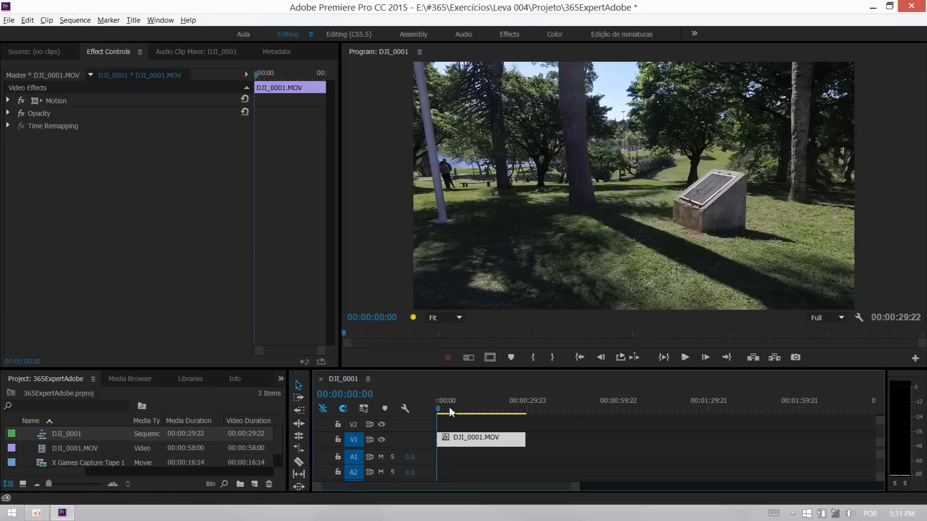
Step: Expand the Video 1 track to show clip thumbnails and stretch the timeline scale around the clip
key("=")
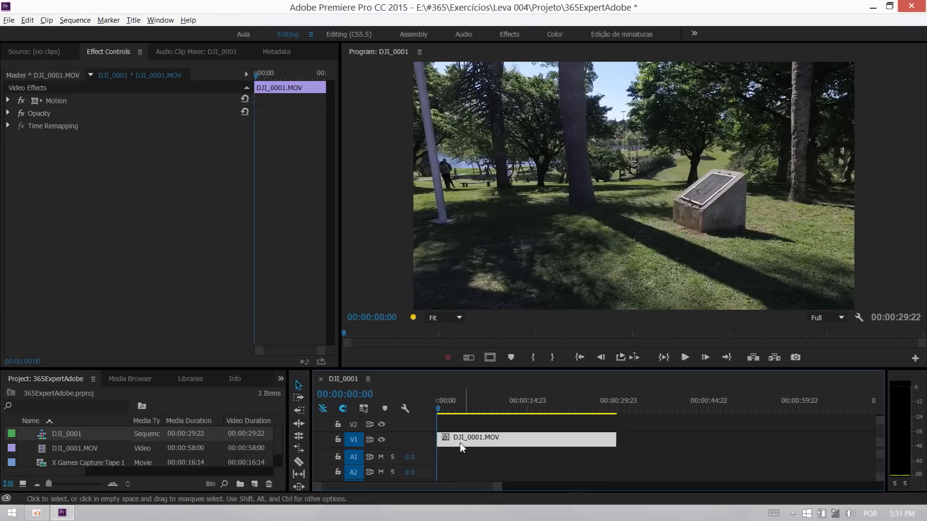
scroll(418, 452, "up", 1)
double_click(418, 450)
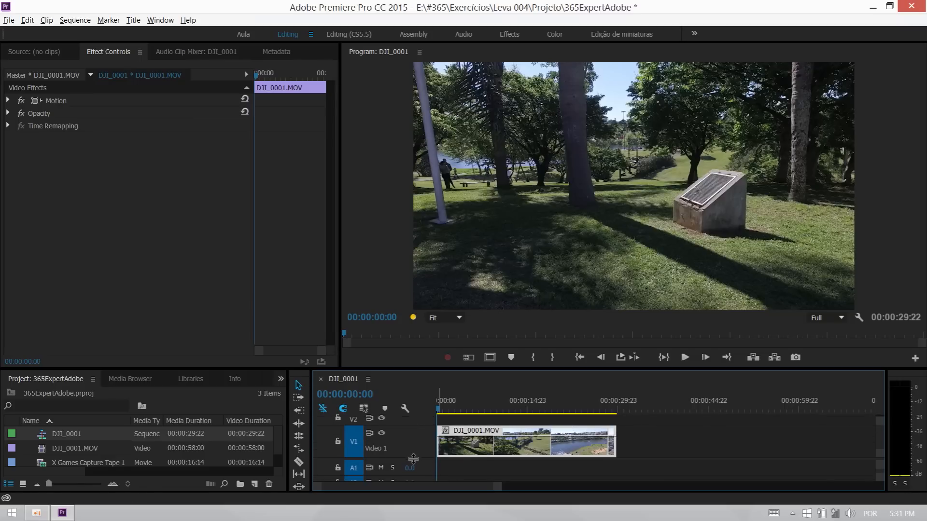
scroll(413, 460, "up", 1)
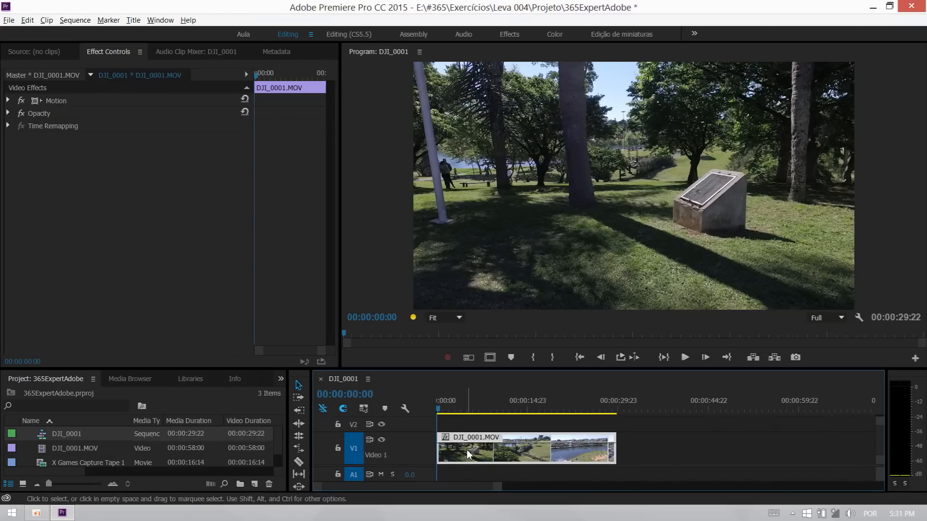
key("=")
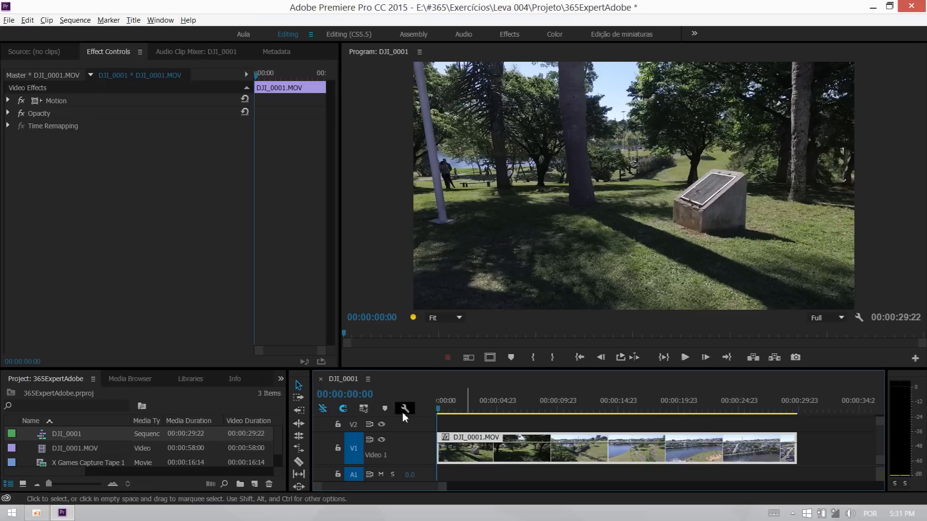
Step: Try Video Head and Tail Thumbnails in the timeline and restore Continuous Video Thumbnails
left_click(369, 379)
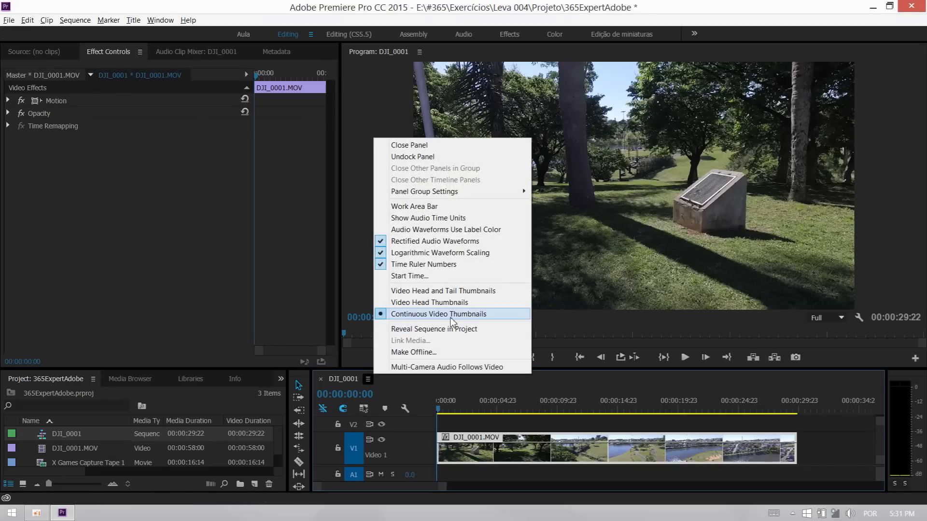
left_click(429, 292)
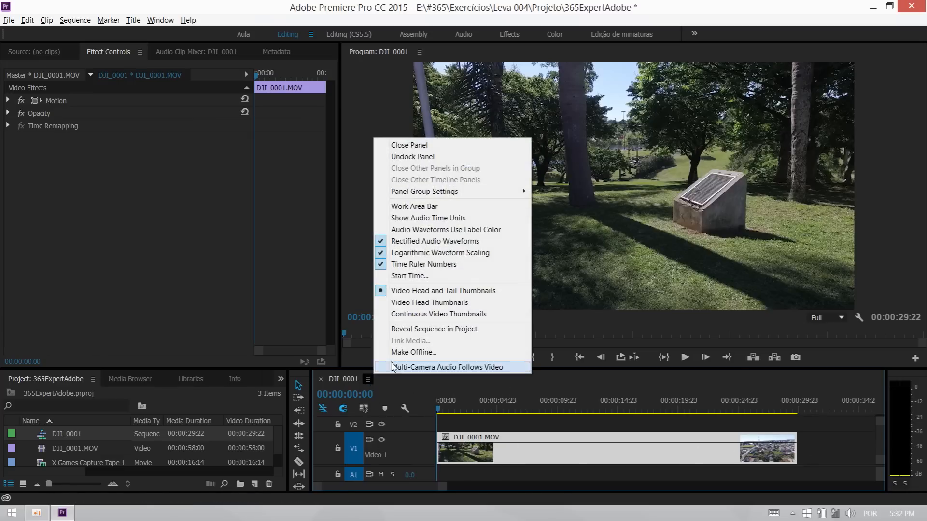
left_click(432, 314)
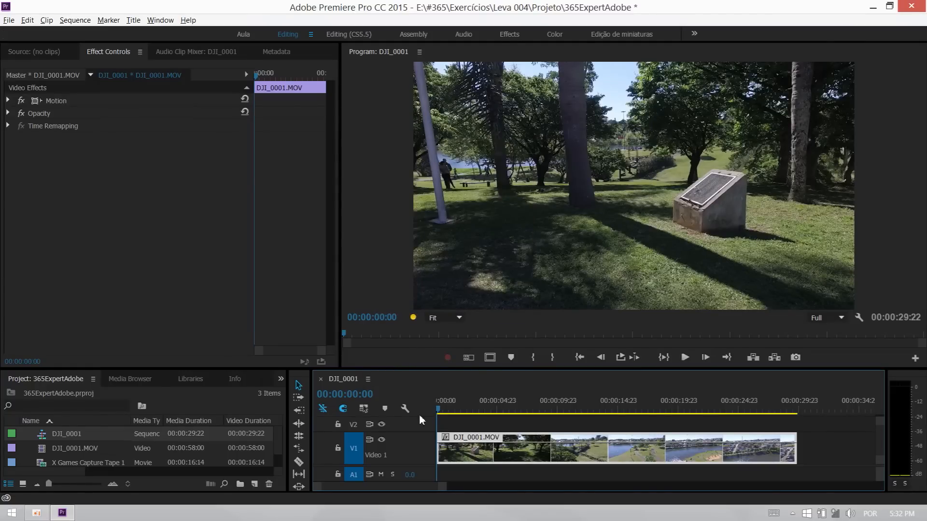
Step: Check the timeline display settings for video keyframes, and enlarge the timeline area and the Video 1 track height
left_click(404, 409)
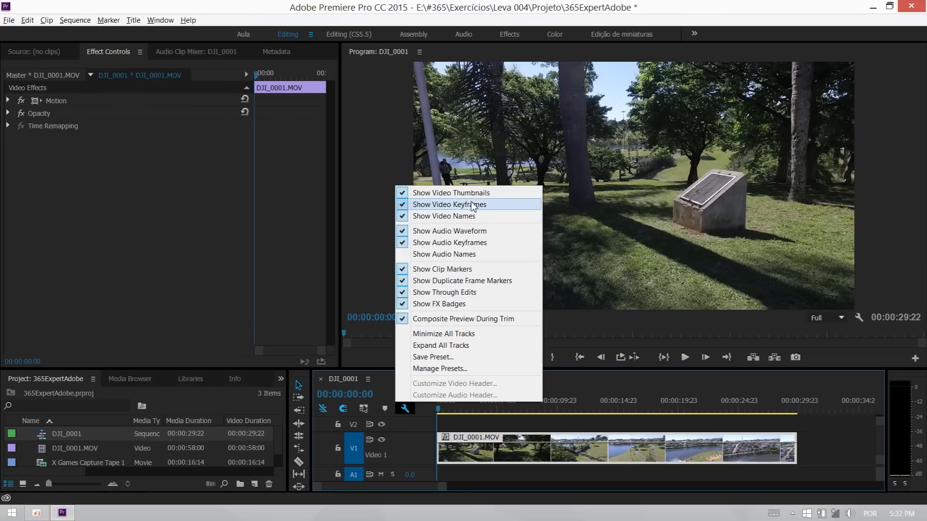
left_click(420, 416)
left_click_drag(432, 370, 424, 320)
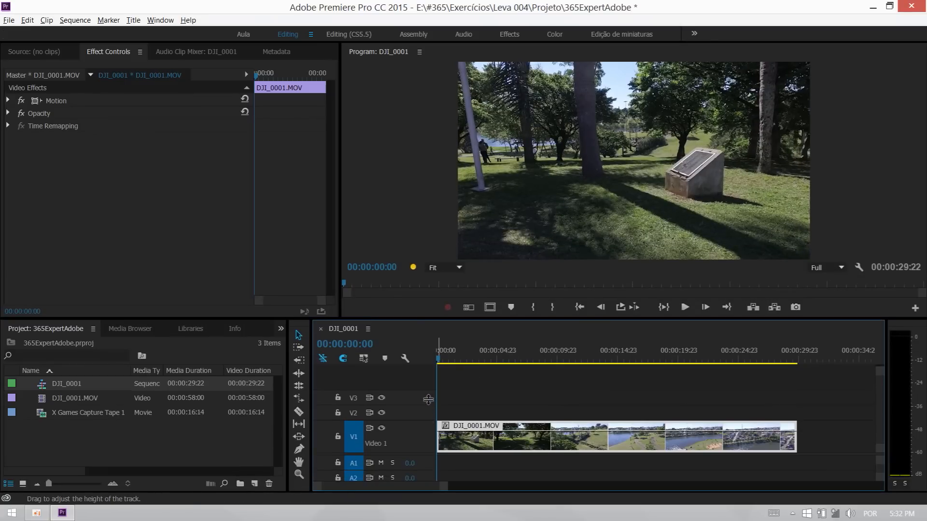
left_click_drag(429, 400, 428, 370)
Step: Show the Time Remapping Speed keyframe line on the DJI_0001.MOV clip and make the Video 1 track slightly taller
right_click(524, 416)
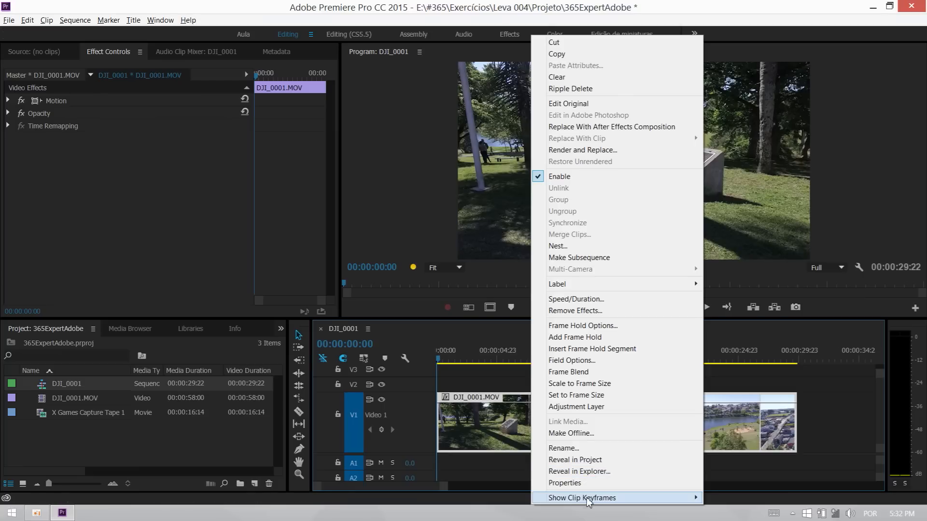
mouse_move(593, 502)
mouse_move(478, 502)
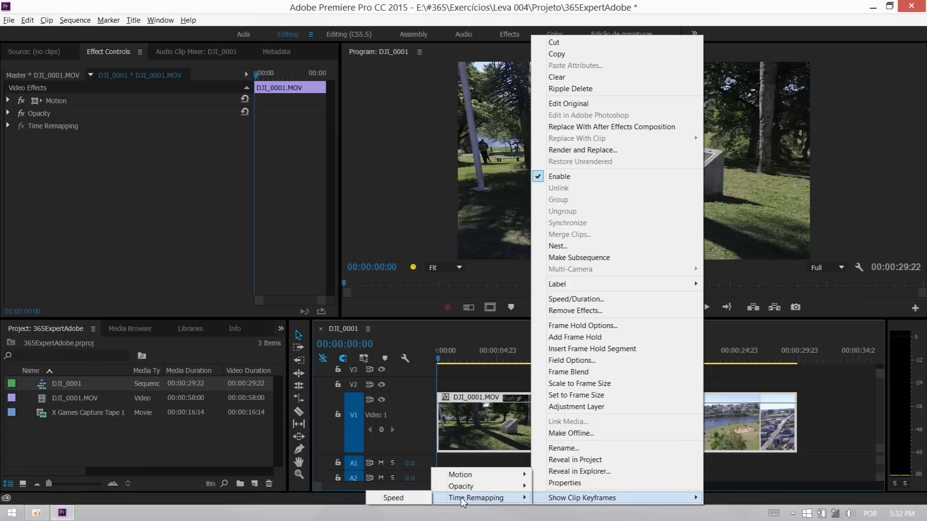
left_click(393, 498)
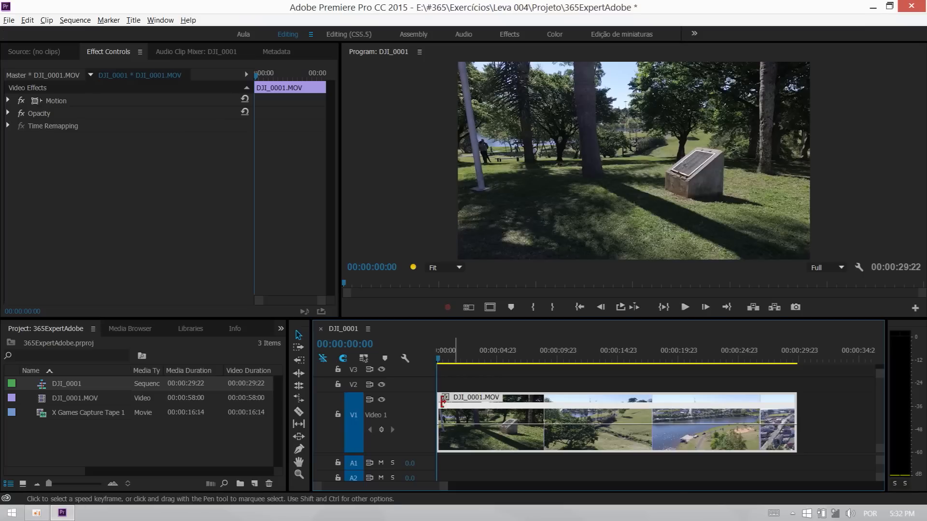
mouse_move(405, 392)
left_mouse_down()
mouse_move(403, 404)
mouse_move(404, 390)
left_mouse_up()
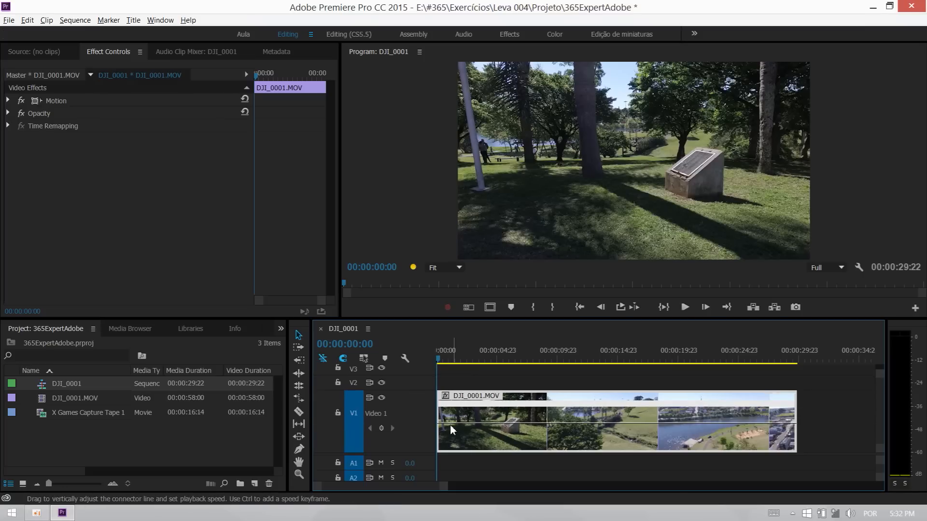
Step: Check which keyframe property the DJI_0001.MOV clip displays on the timeline
right_click(519, 403)
mouse_move(580, 498)
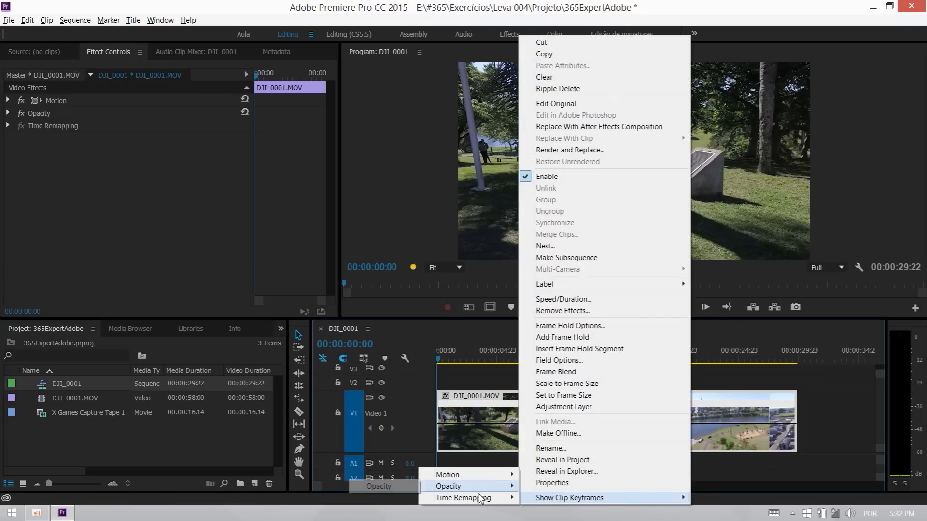
mouse_move(450, 498)
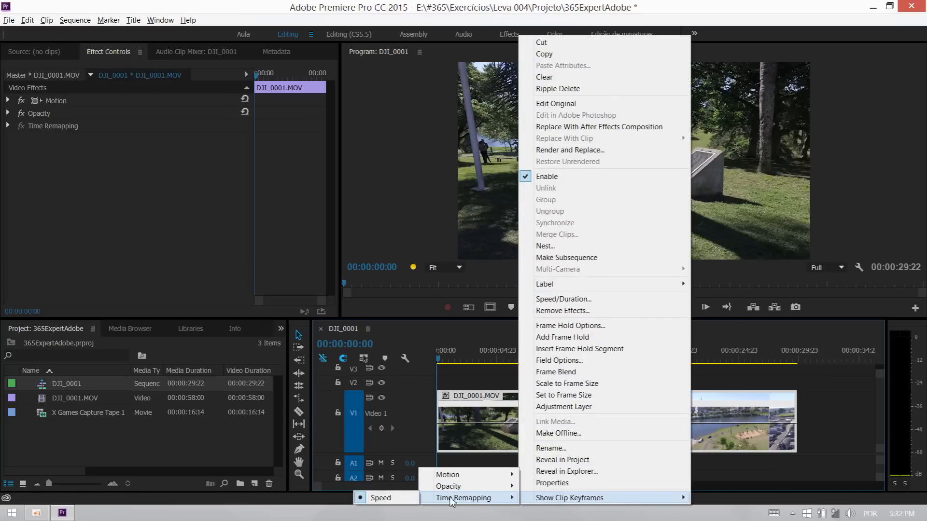
left_click(489, 373)
Step: Scrub to 00:00:08:00, select the clip with its Time Remapping Speed property expanded, and slightly enlarge the preview area
left_click_drag(459, 360, 533, 360)
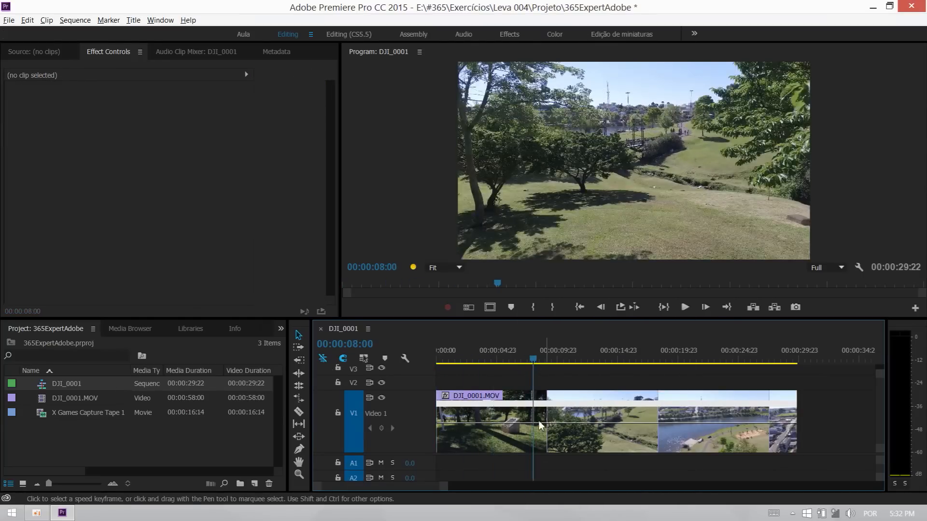
left_click(541, 425)
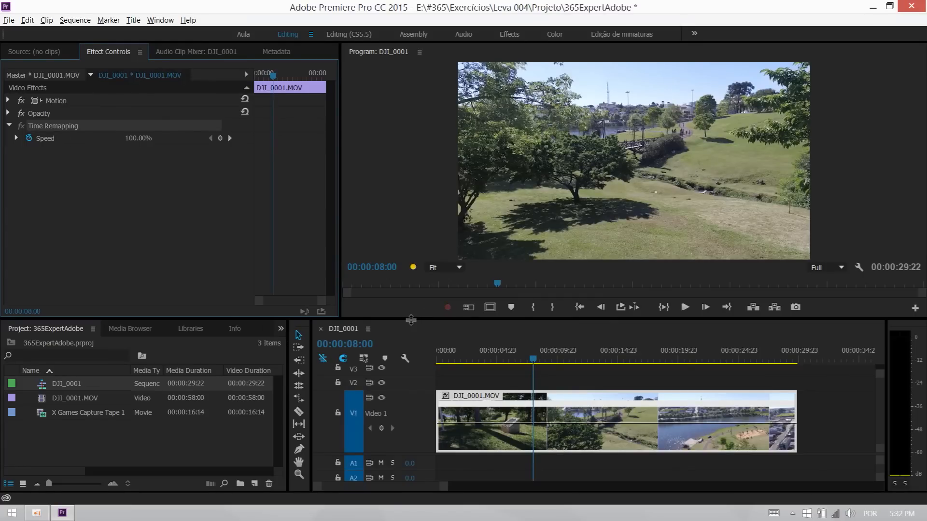
left_click_drag(411, 320, 411, 329)
Step: Position the playhead at 00:00:03:05 within the DJI_0001.MOV clip
left_click(447, 375)
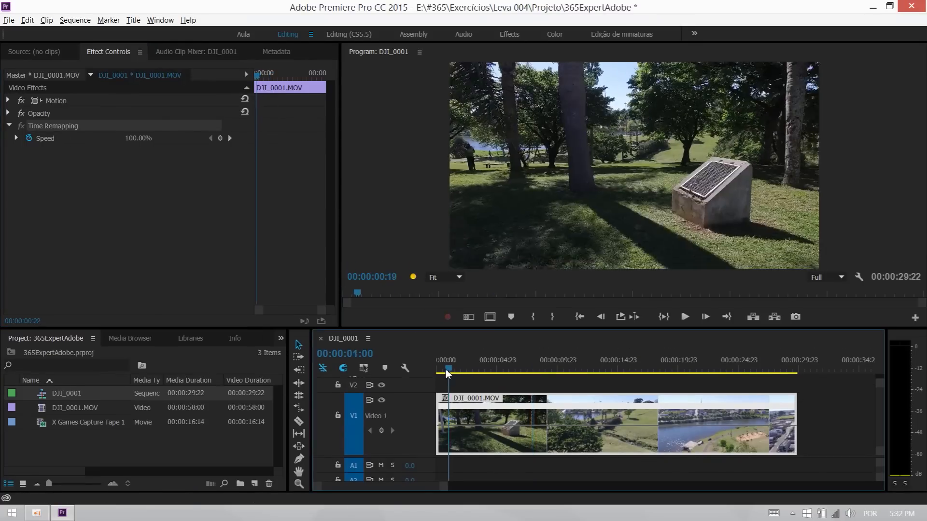
left_click_drag(448, 376, 475, 377)
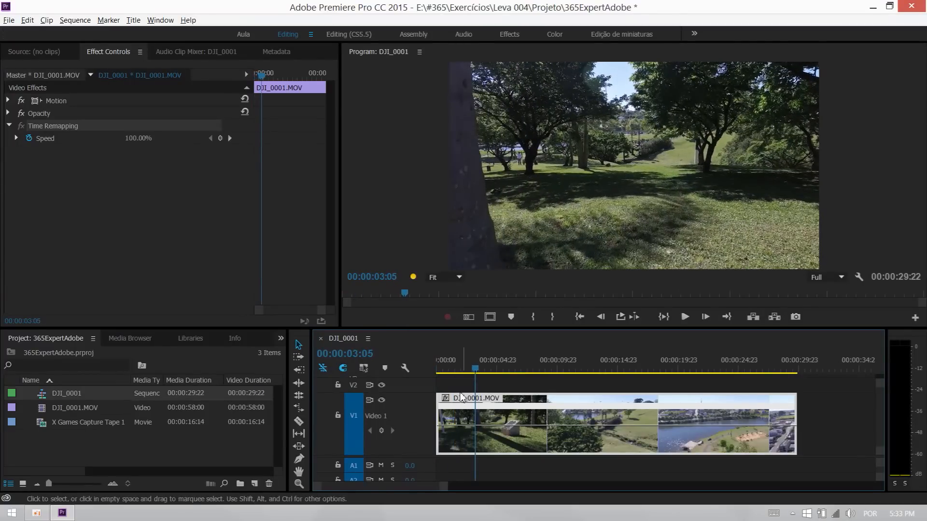
Step: Trim the DJI_0001.MOV clip's start to the 00:00:03:05 playhead position and add speed keyframes at 00:00:02:14, 00:00:10:23 and 00:00:17:01
left_click_drag(438, 401, 476, 403)
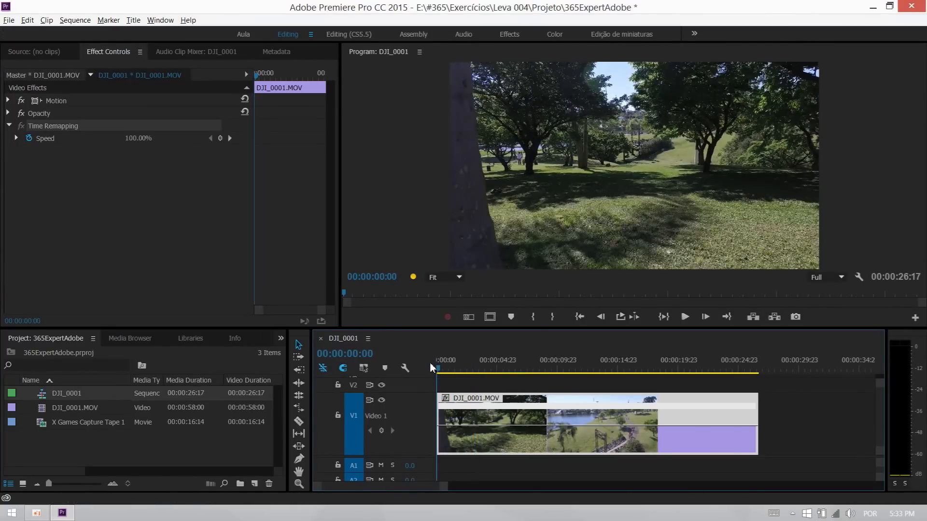
left_click_drag(431, 366, 470, 366)
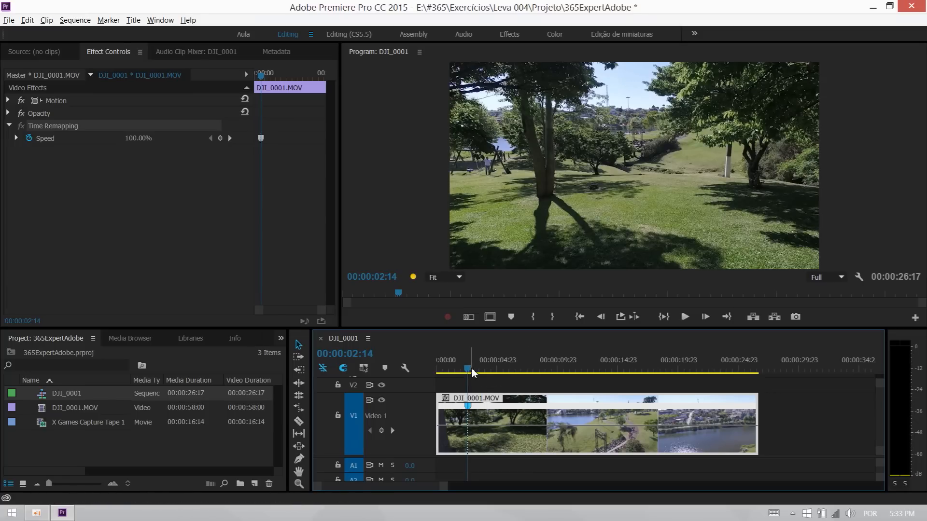
left_click_drag(472, 371, 571, 383)
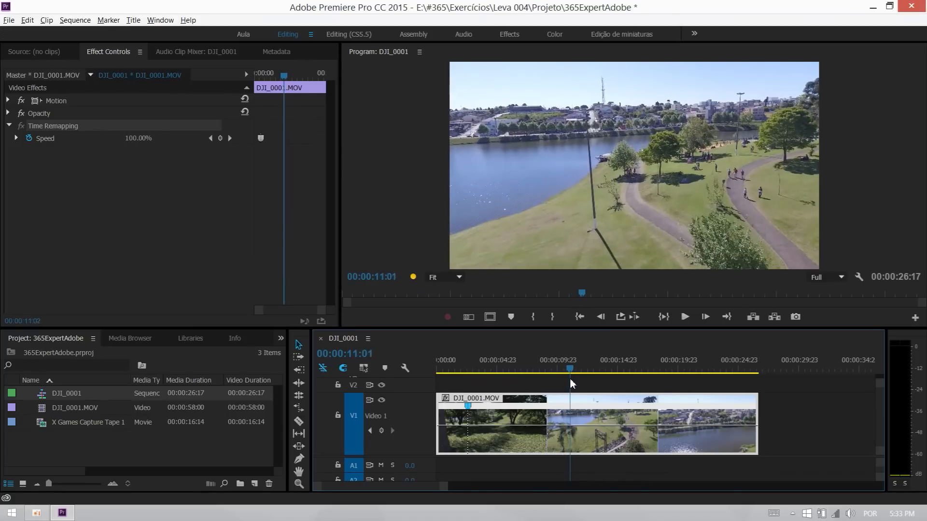
left_click(568, 425, "ctrl")
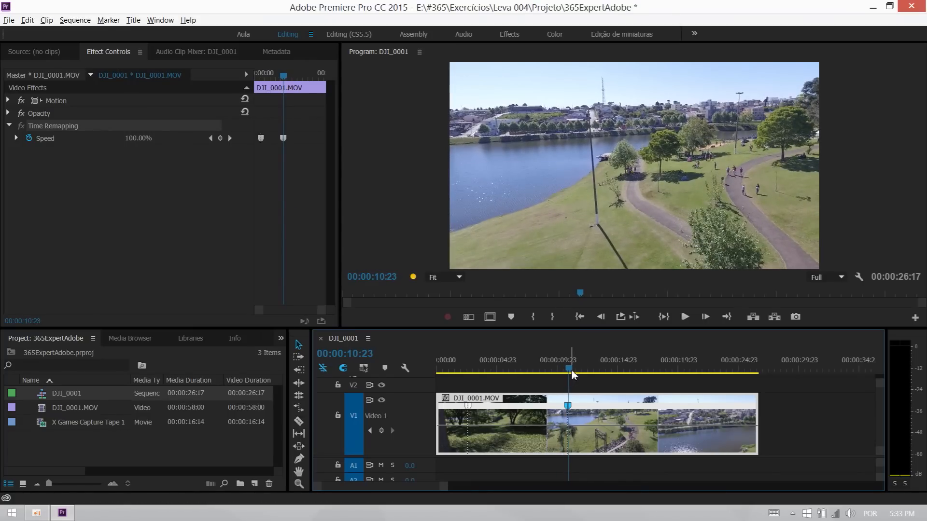
left_click_drag(572, 372, 643, 384)
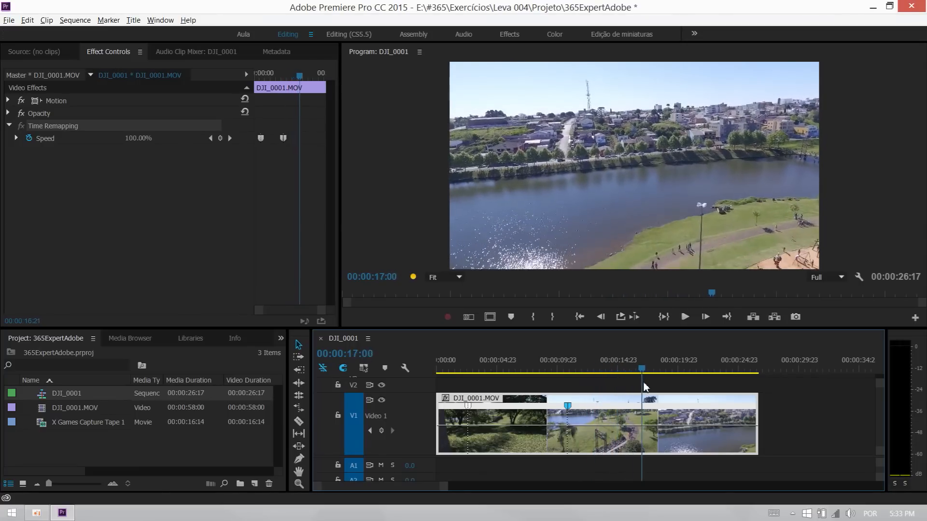
left_click(645, 429, "ctrl")
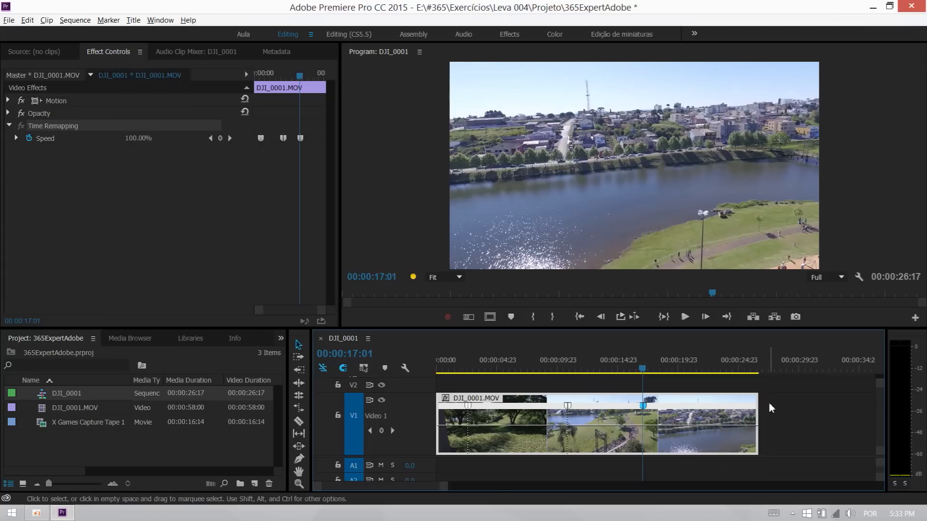
Step: Extend the clip to add a fourth speed keyframe near 00:00:26:09, and trim its end to 00:00:30:02
key("minus")
left_click_drag(600, 404, 708, 404)
left_click_drag(540, 368, 595, 371)
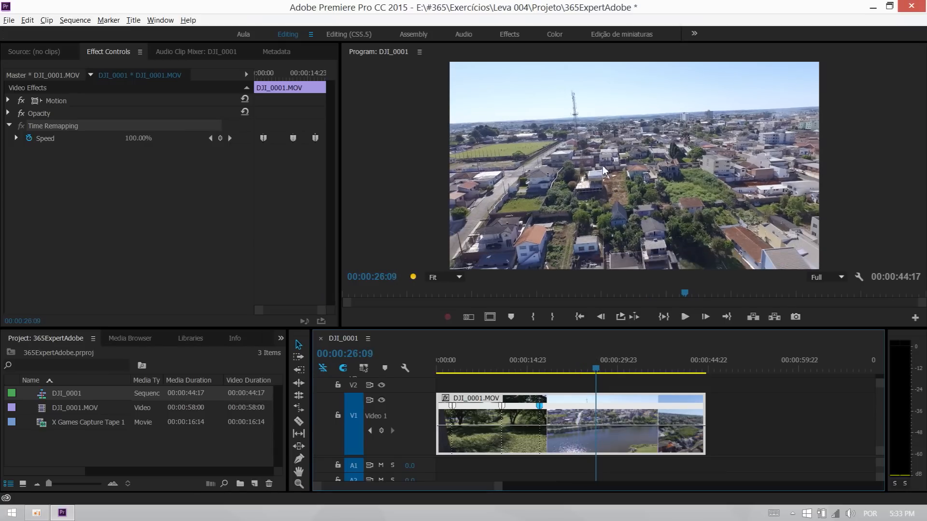
left_click_drag(590, 374, 618, 374)
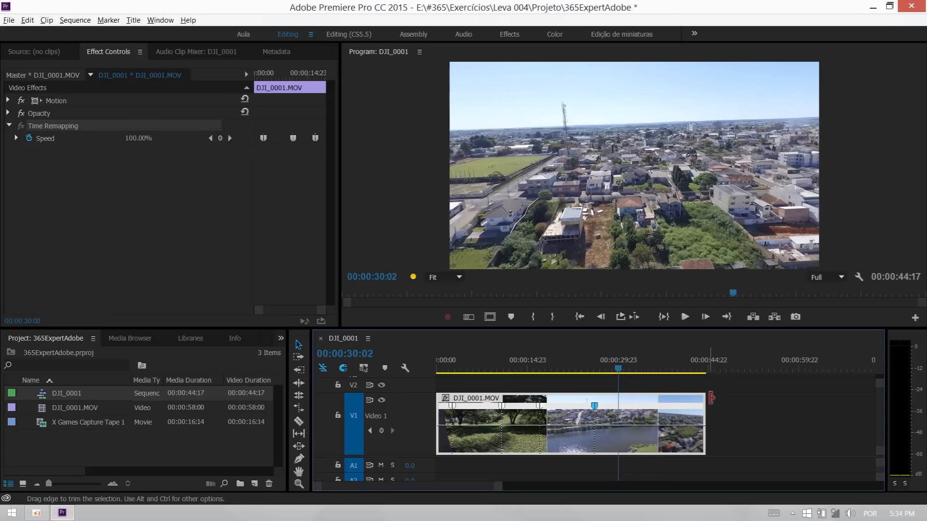
left_click_drag(705, 400, 617, 400)
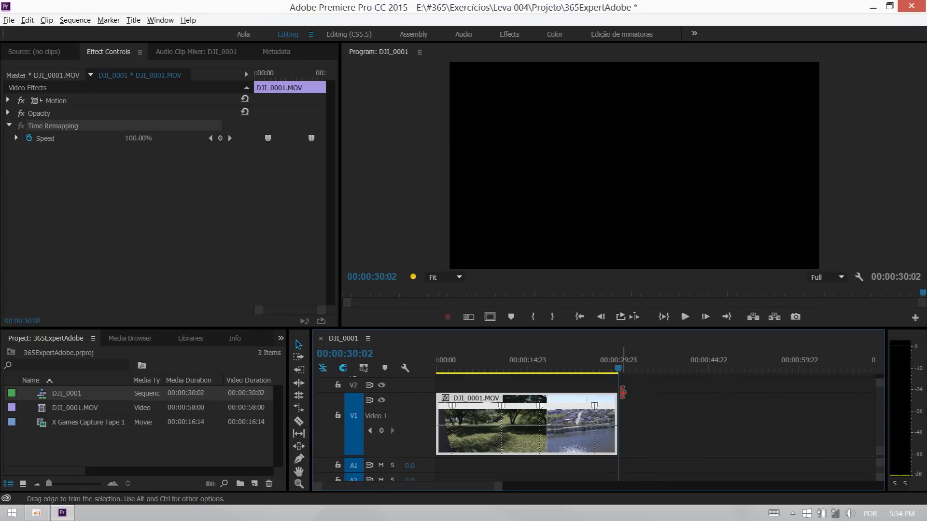
Step: Raise the clip's speed between the first and second Time Remapping keyframes to 304%
left_click(601, 373)
mouse_move(487, 369)
left_mouse_down()
mouse_move(449, 370)
mouse_move(474, 371)
left_mouse_up()
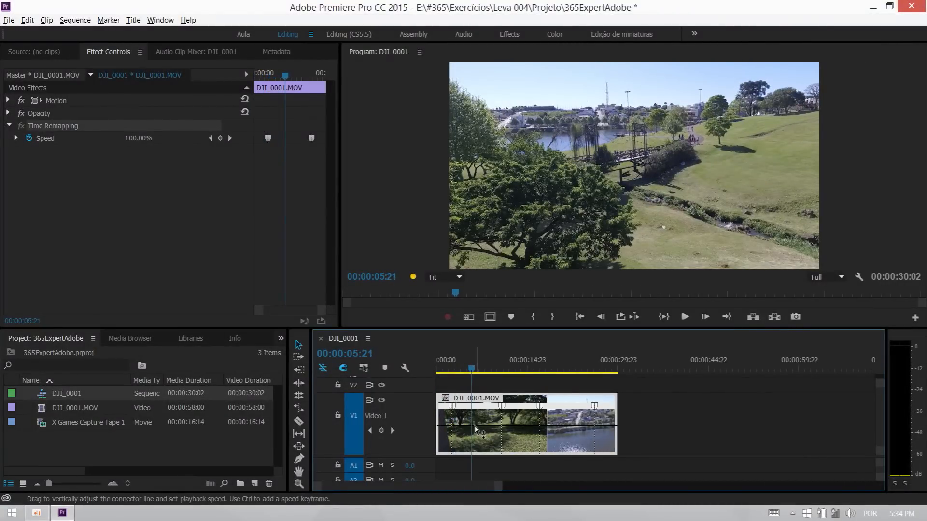
left_click_drag(475, 428, 460, 413)
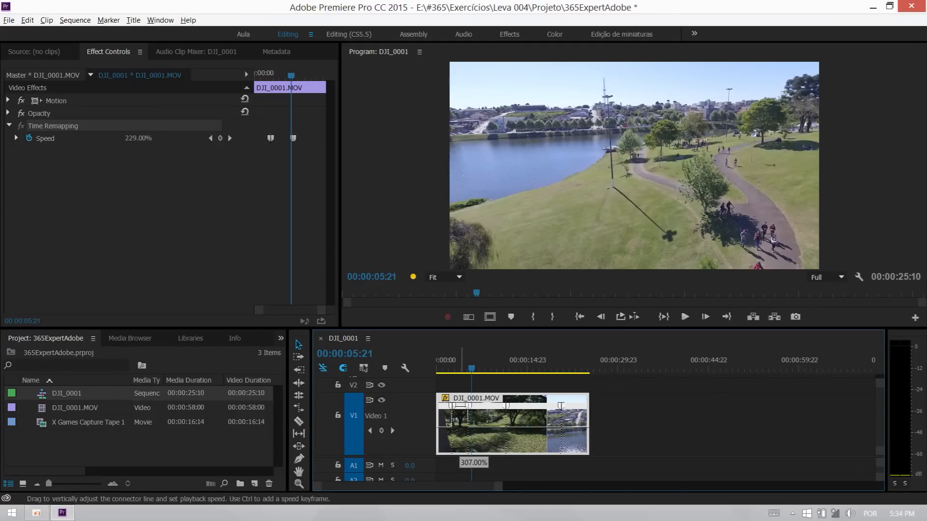
mouse_move(461, 370)
left_mouse_down()
mouse_move(442, 366)
mouse_move(460, 369)
left_mouse_up()
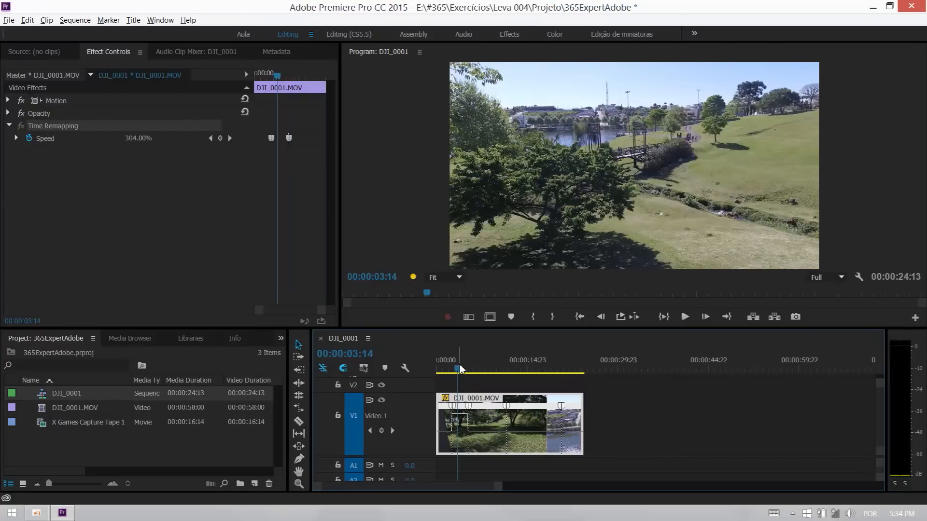
Step: Raise the clip's speed between the third and fourth Time Remapping keyframes to 493%
key("equal")
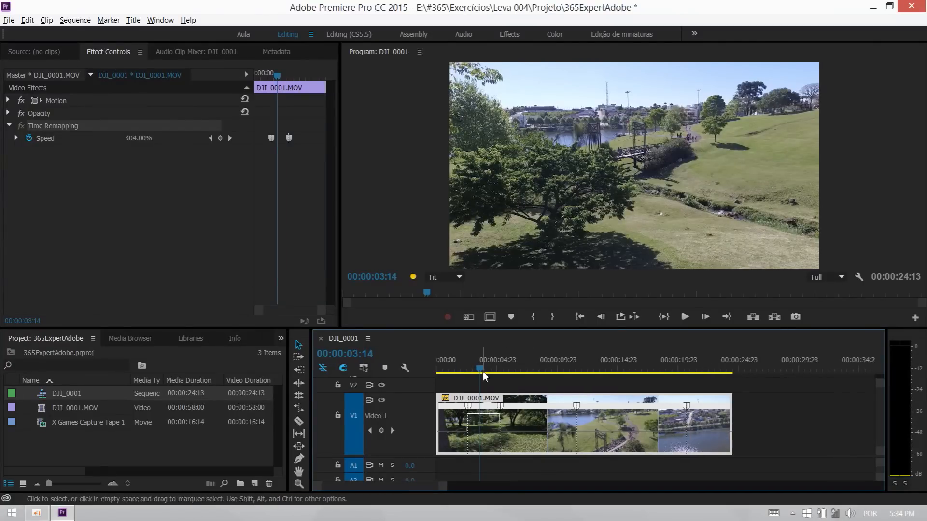
left_click(510, 370)
left_click_drag(520, 375, 576, 375)
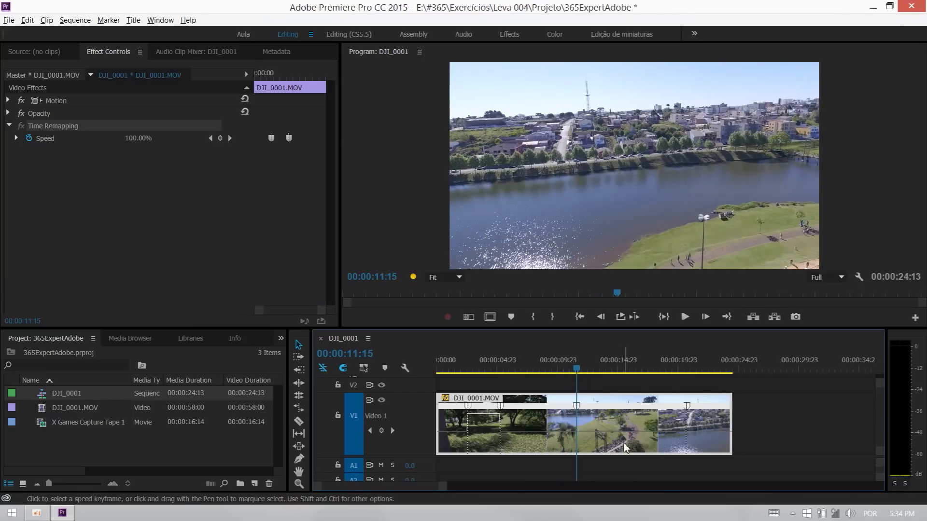
left_click_drag(601, 435, 601, 427)
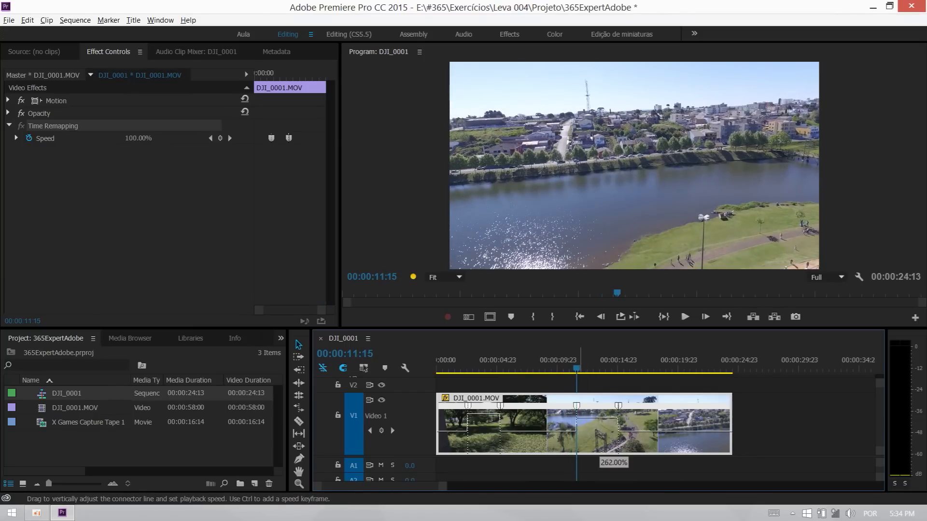
left_click_drag(601, 304, 601, 304)
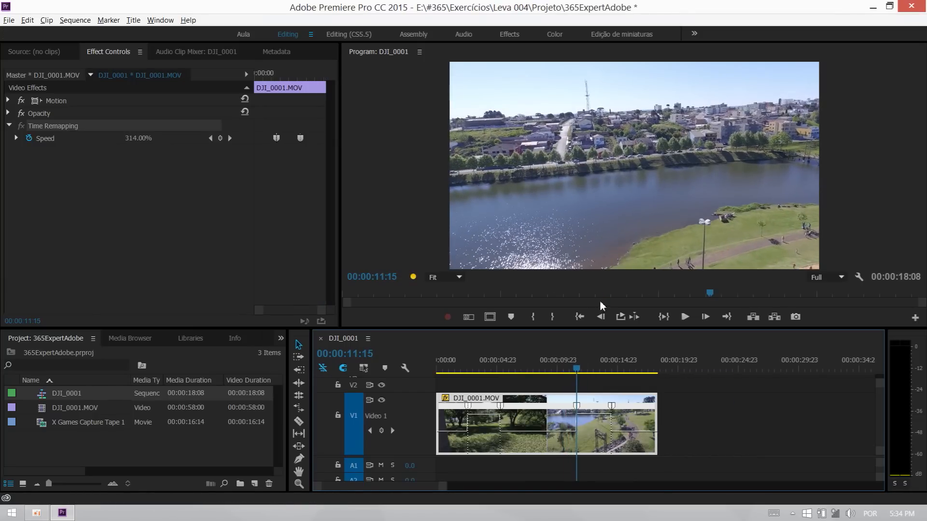
left_click_drag(594, 414, 584, 412)
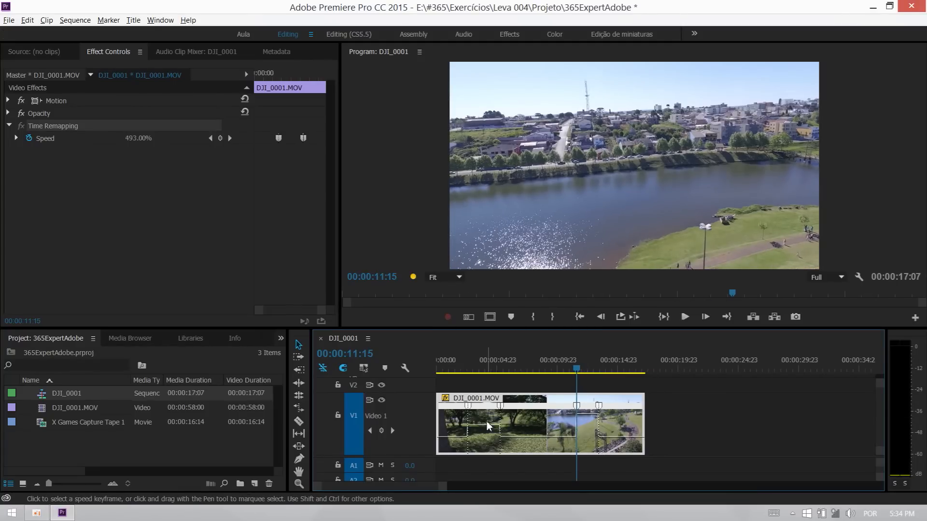
Step: Change the speed between the first two keyframes slightly to shorten that section, and slow the section after the last keyframe to 70%
left_click_drag(484, 424, 484, 418)
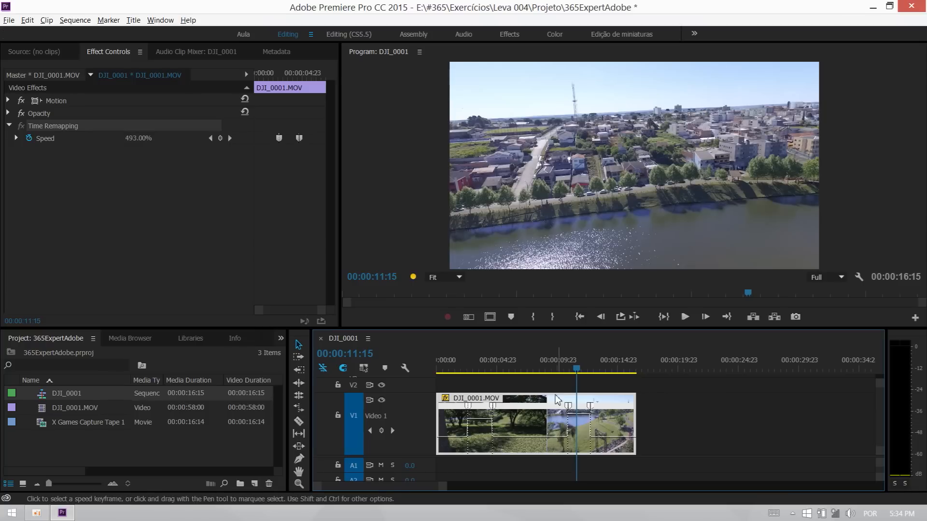
left_click_drag(580, 370, 609, 375)
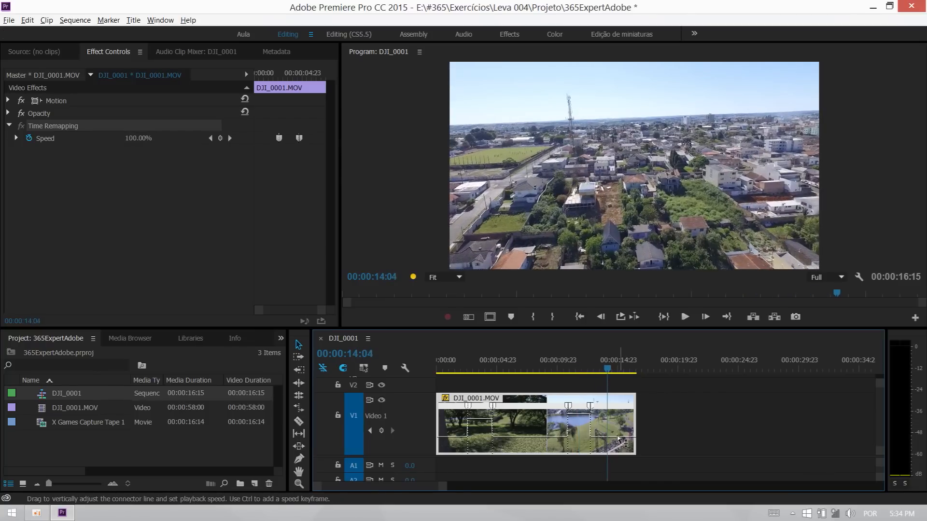
left_click_drag(610, 438, 613, 459)
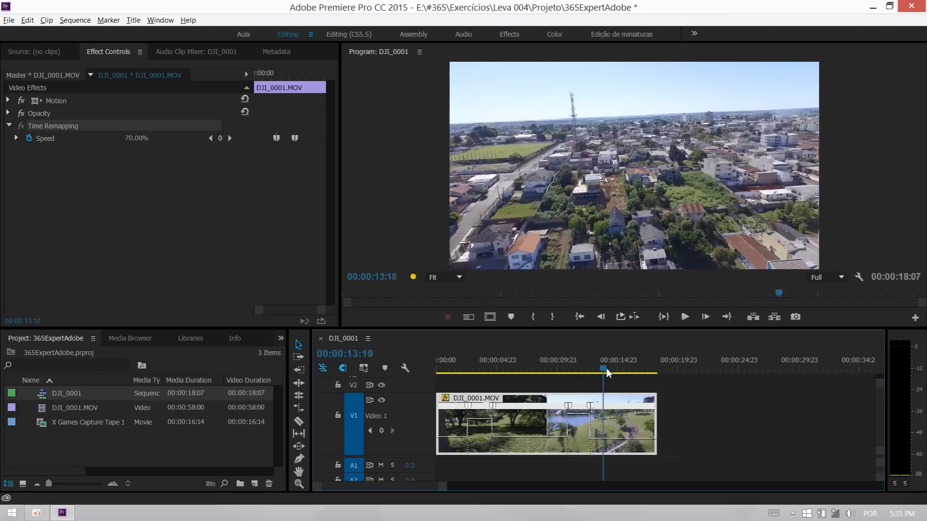
Step: At 00:00:06:08, set the clip's Scale to 108 and its Rotation to 1.6°, with keyframing enabled for Rotation
left_click_drag(552, 365, 515, 358)
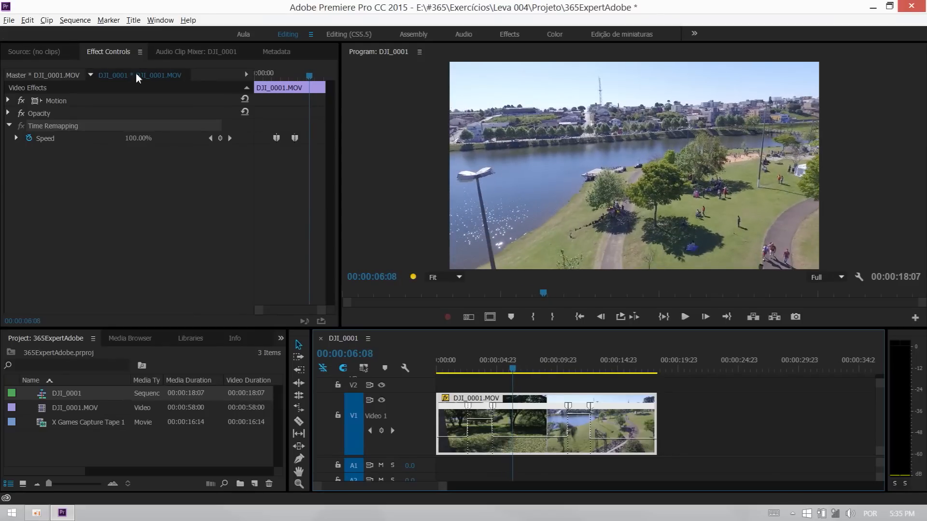
left_click(8, 101)
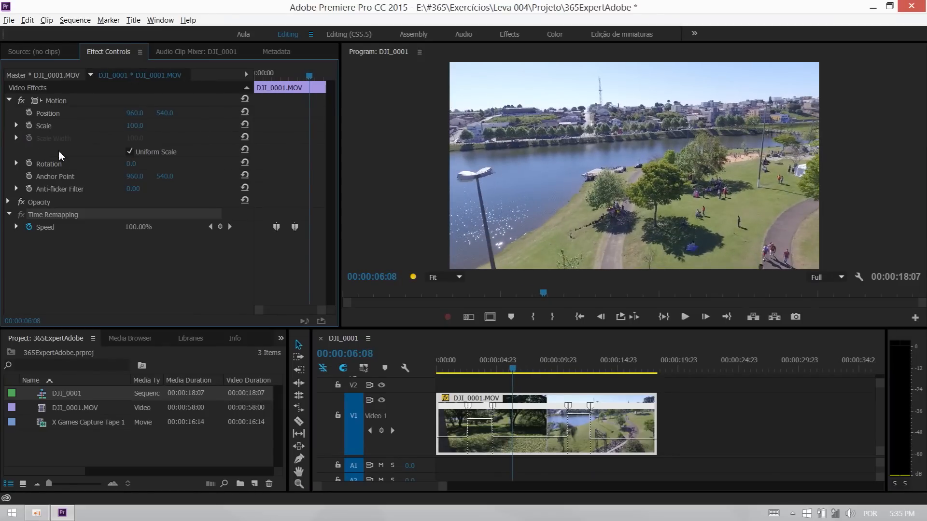
left_click_drag(132, 164, 139, 164)
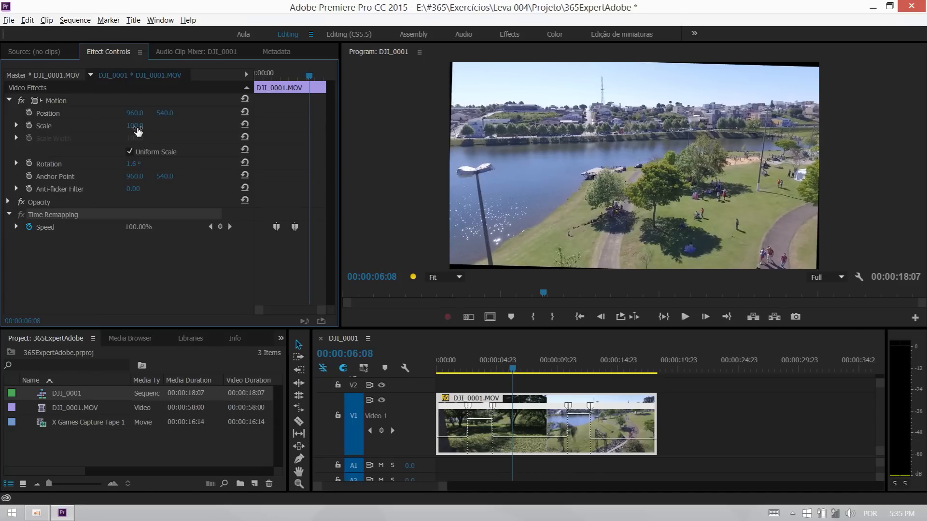
left_click_drag(135, 125, 143, 127)
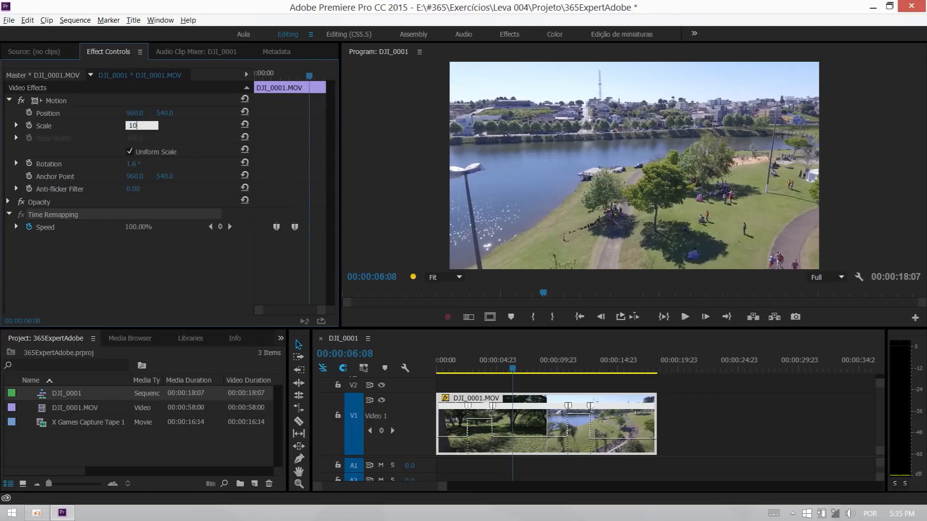
key("Return")
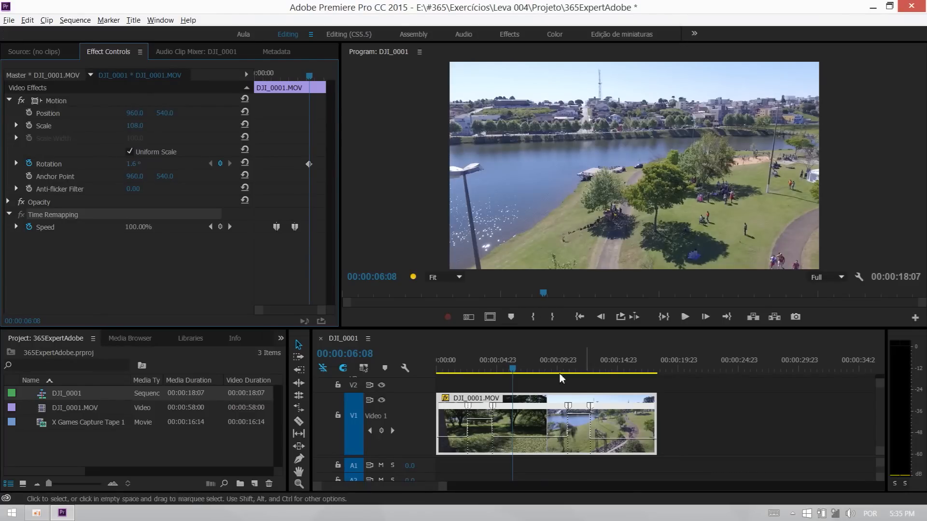
Step: Add Rotation keyframes of 2.4° at 00:00:12:00 and 1.8° at 00:00:14:13
left_click_drag(551, 368, 582, 373)
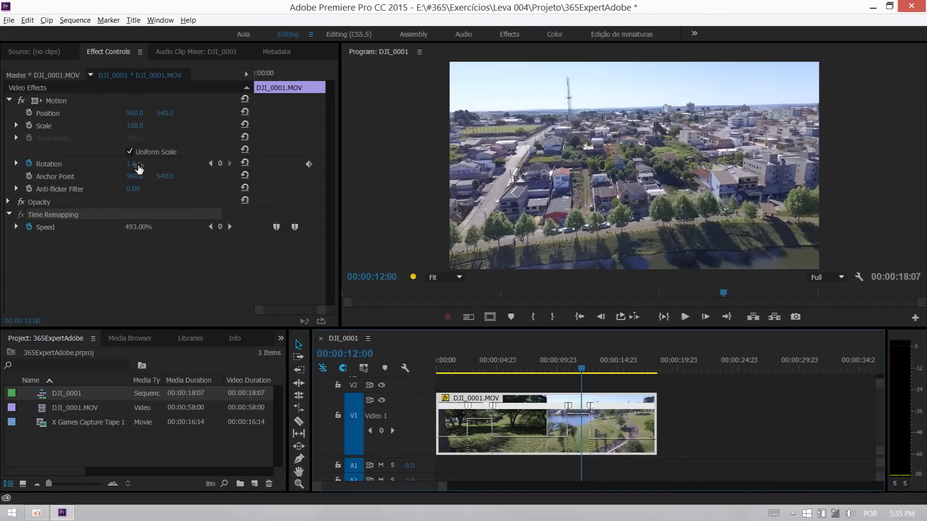
left_click_drag(138, 166, 144, 166)
left_click_drag(597, 374, 613, 376)
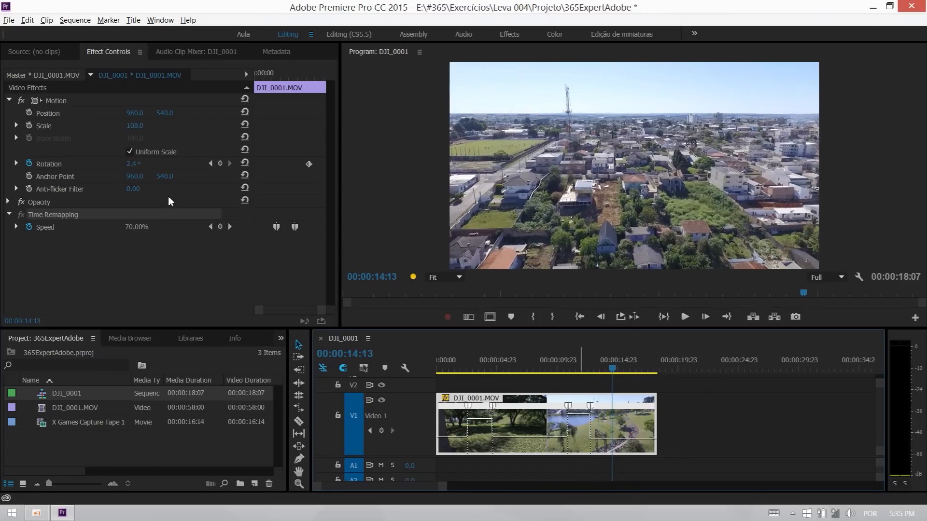
left_click(132, 164)
left_click_drag(132, 164, 293, 160)
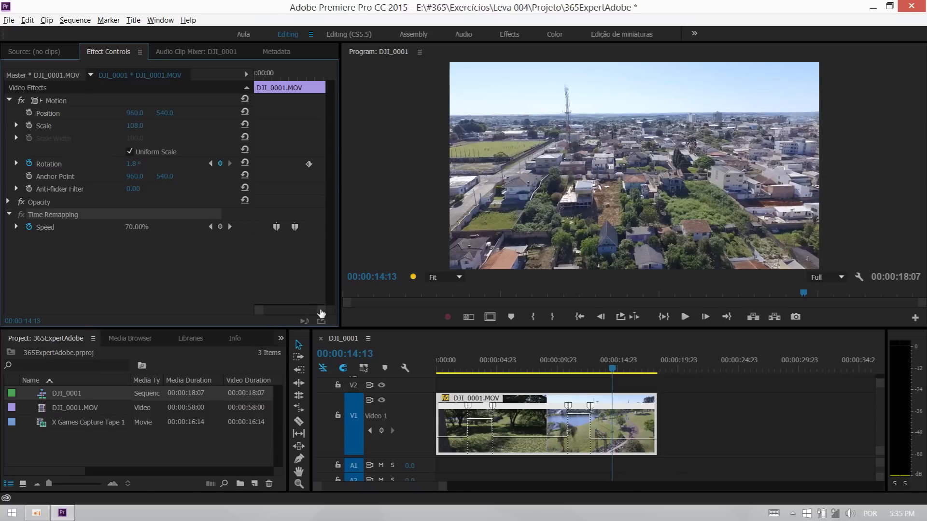
Step: Enlarge the keyframe area and set the three Rotation keyframes to Continuous Bezier interpolation
left_click_drag(340, 186, 345, 148)
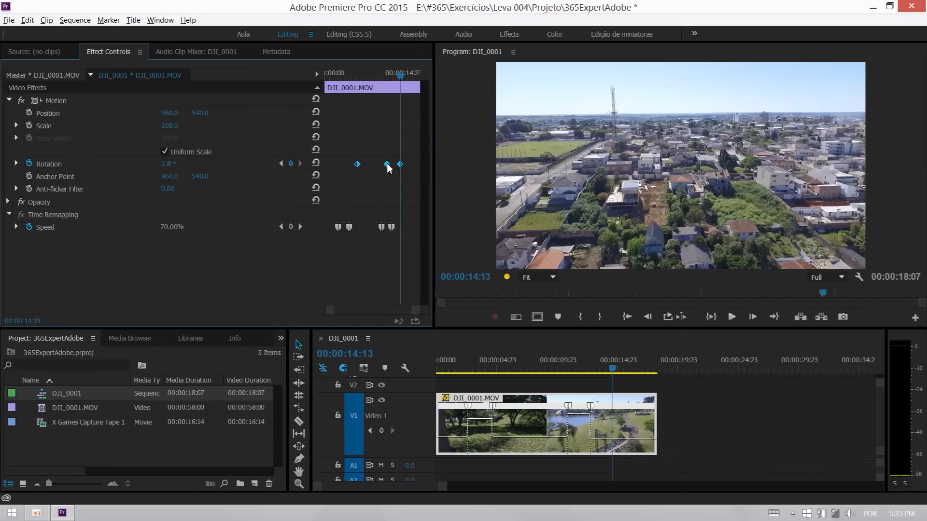
right_click(358, 165)
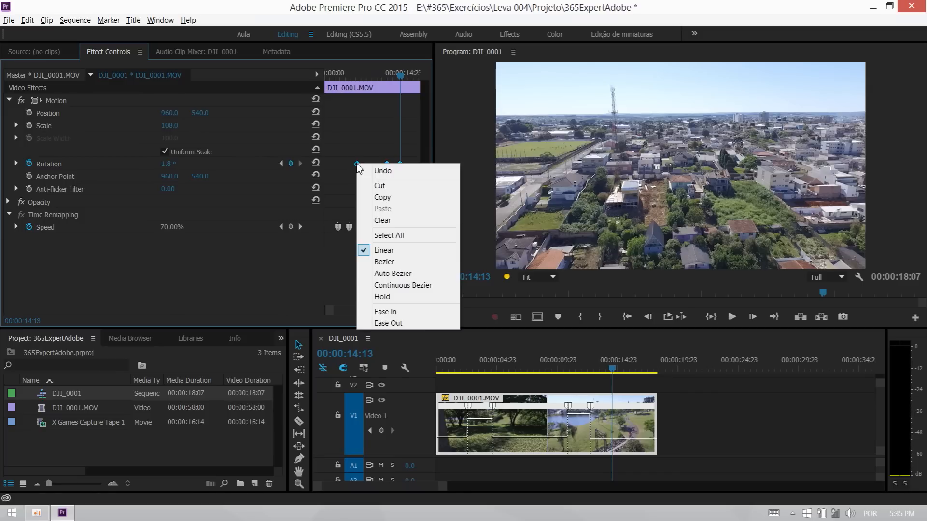
left_click(17, 165)
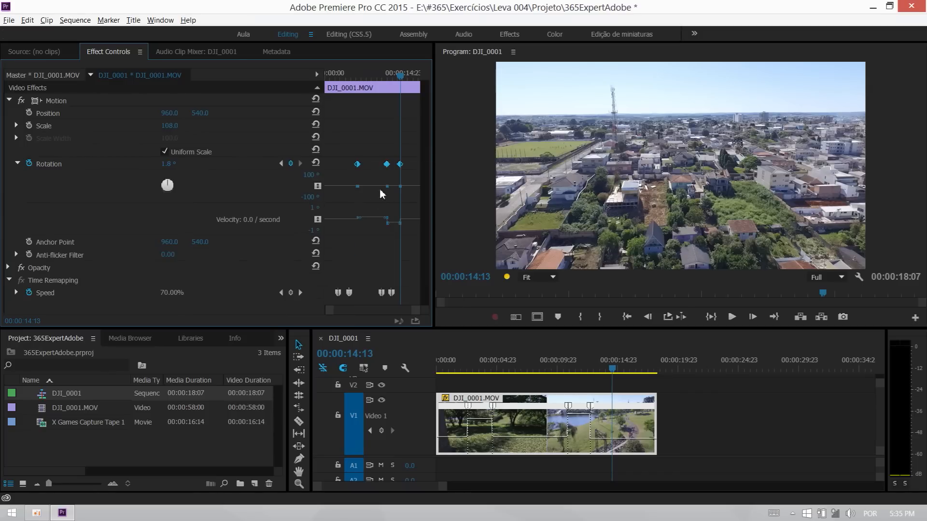
right_click(389, 165)
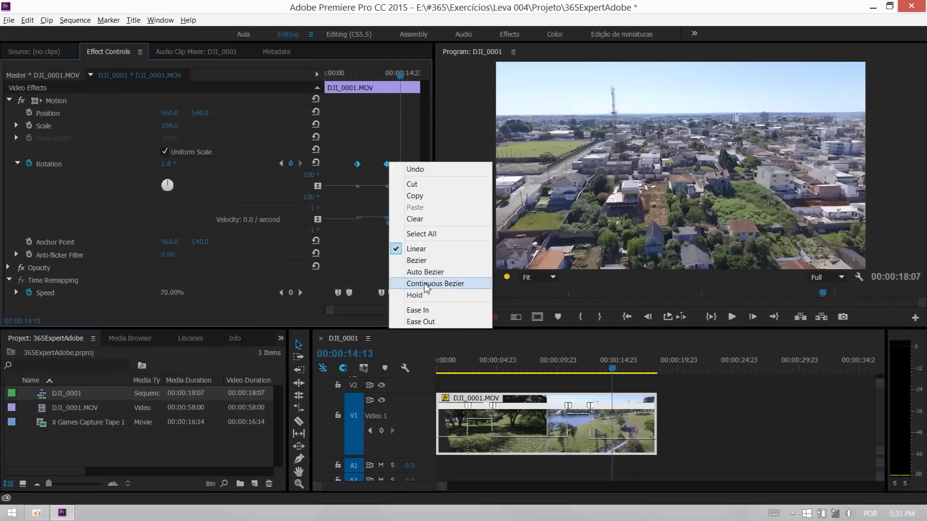
left_click(448, 284)
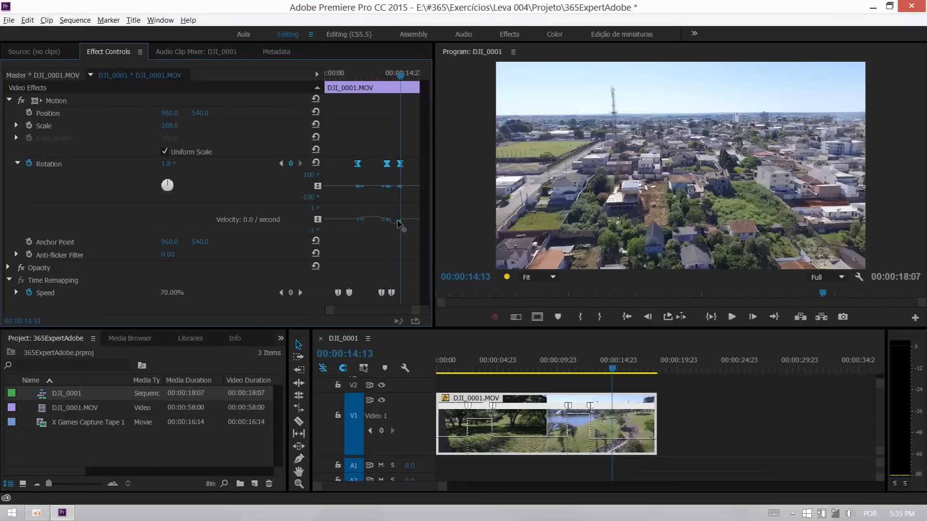
Step: Collapse the Rotation graph and play the sequence full screen from 00:00:00:00 to review the speed changes and rotation
left_click_drag(399, 77, 314, 81)
left_click(17, 164)
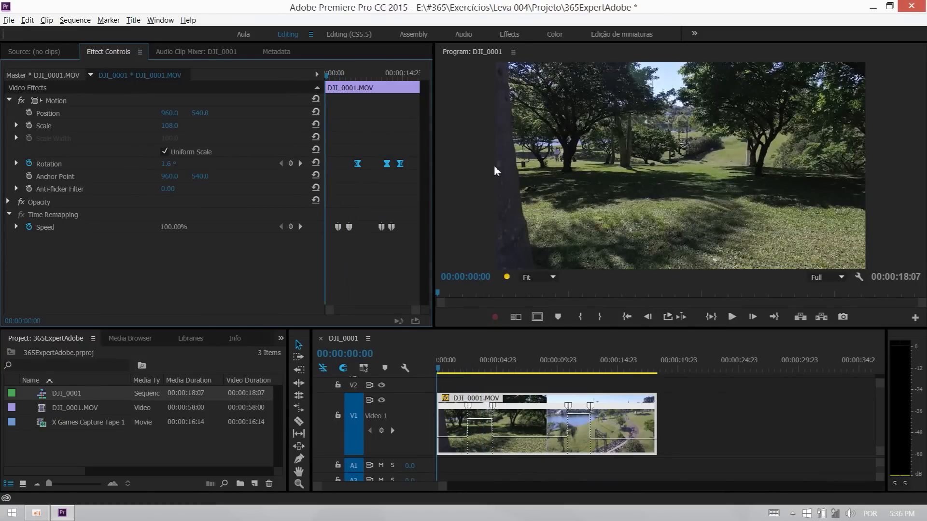
key("ctrl+grave")
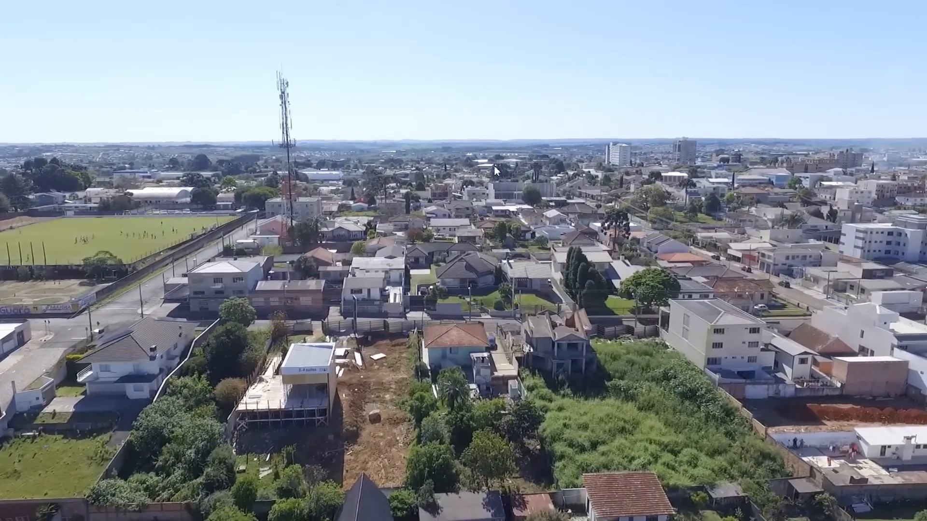
Step: Exit the full-screen preview and split the four speed keyframes on the V1 clip apart to create gradual speed transitions
key("Escape")
key("space")
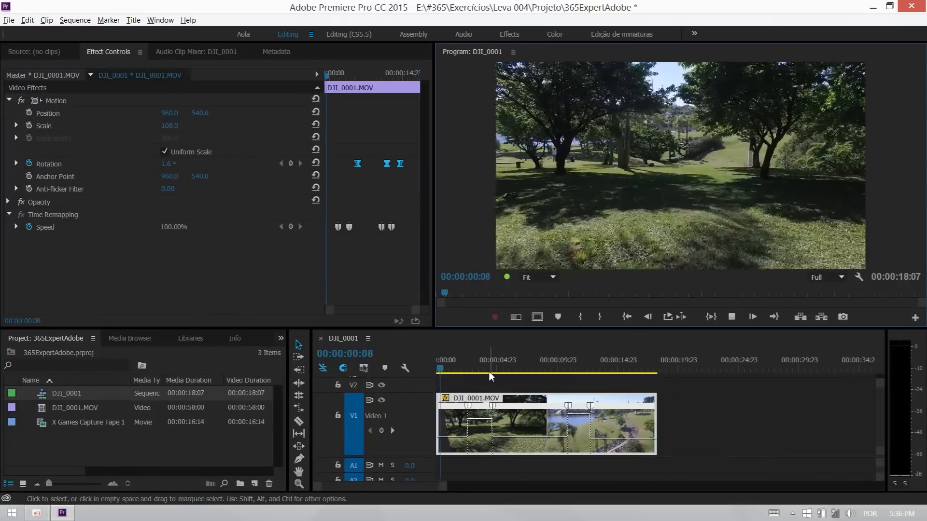
left_click(487, 366)
key("=")
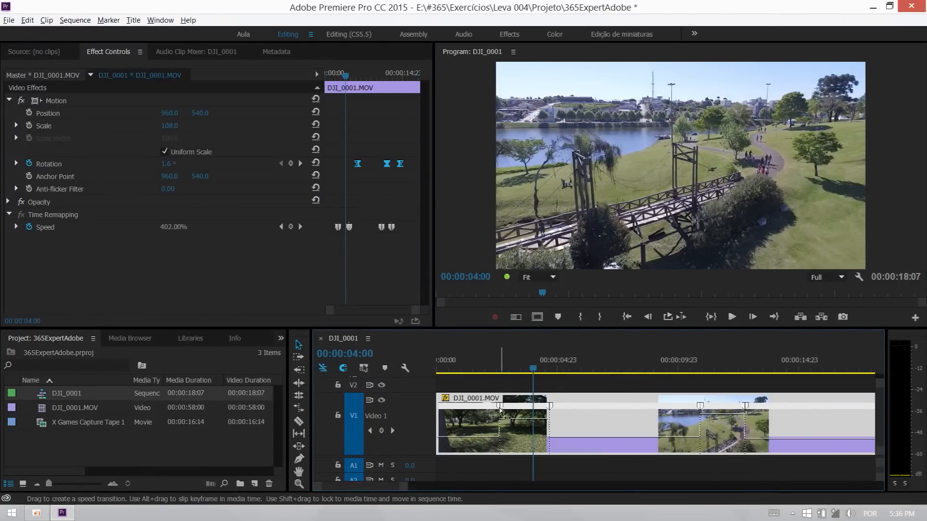
left_click_drag(502, 408, 521, 411)
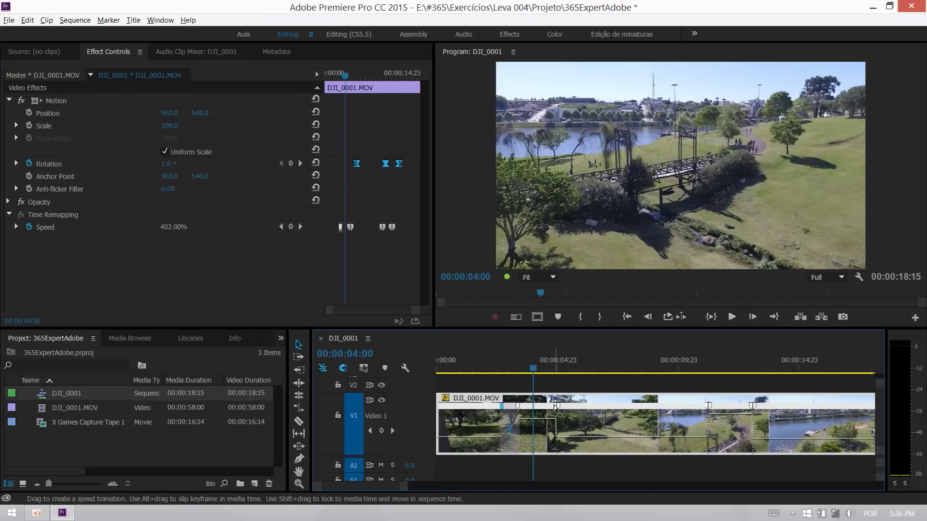
left_click_drag(555, 408, 542, 409)
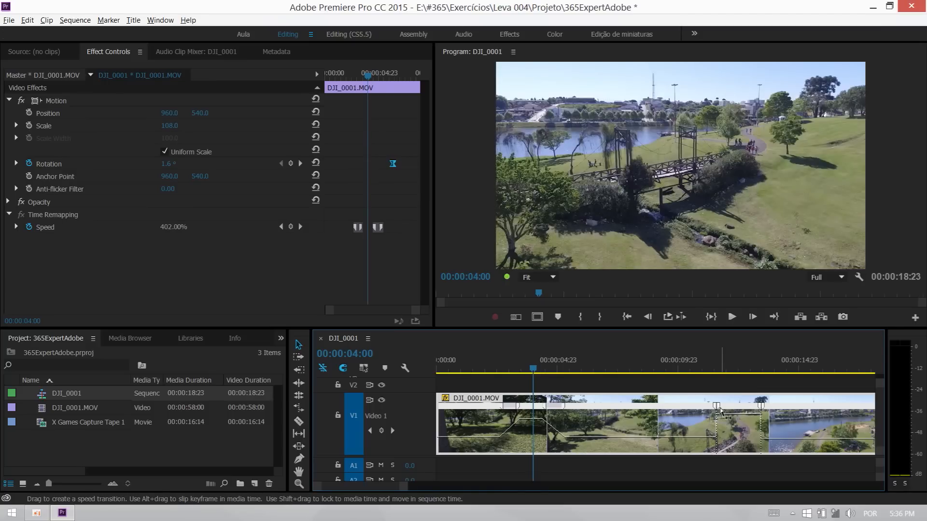
mouse_move(721, 409)
left_mouse_down()
mouse_move(768, 410)
mouse_move(736, 408)
left_mouse_up()
left_click(727, 425)
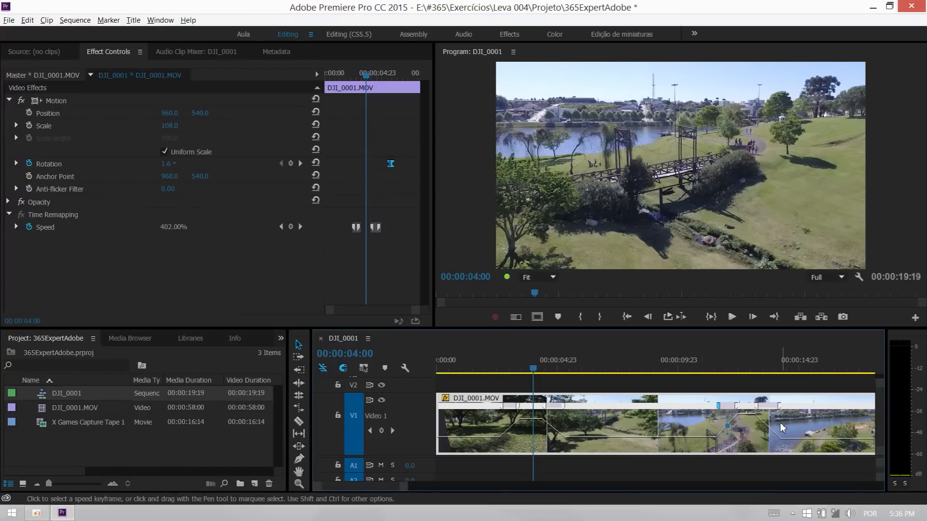
Step: Play the whole sequence full screen from 00:00:00:00 to review the gradual speed transitions
left_click(540, 373)
left_click_drag(542, 373, 381, 384)
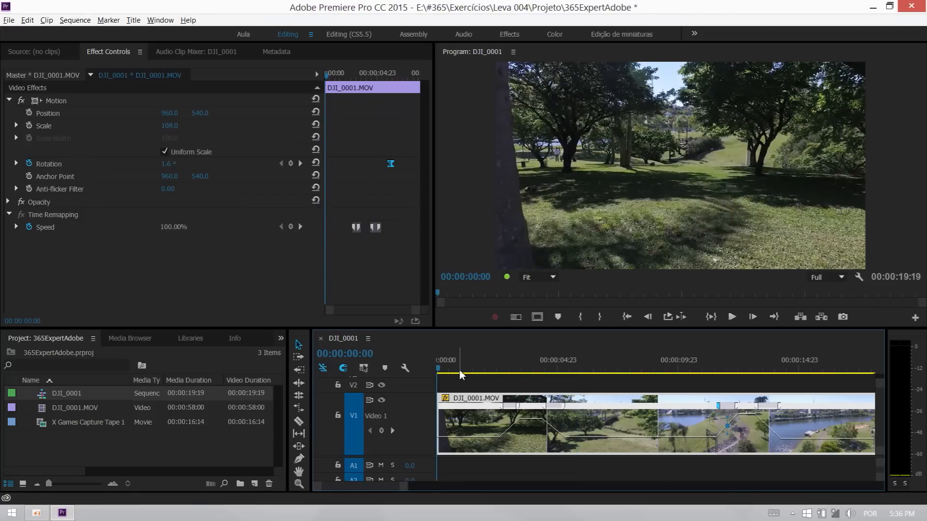
key("minus")
key("ctrl+grave")
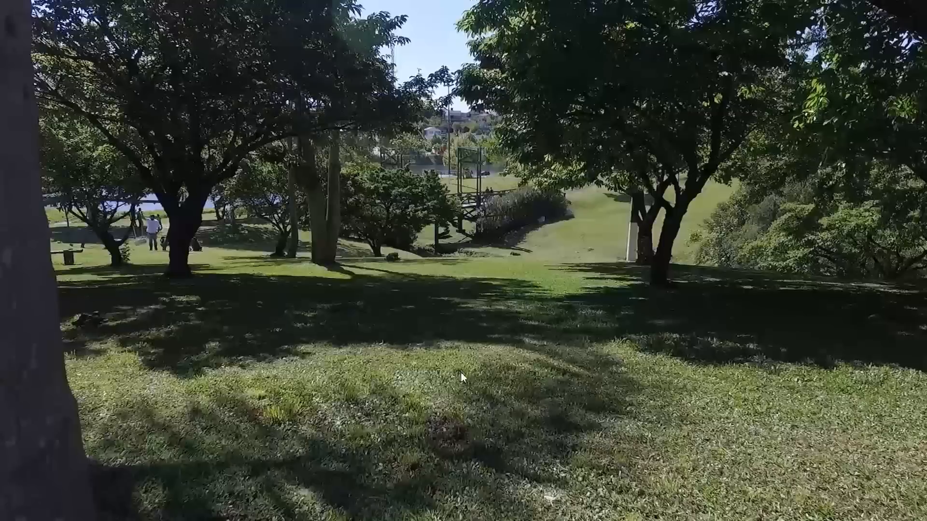
key("space")
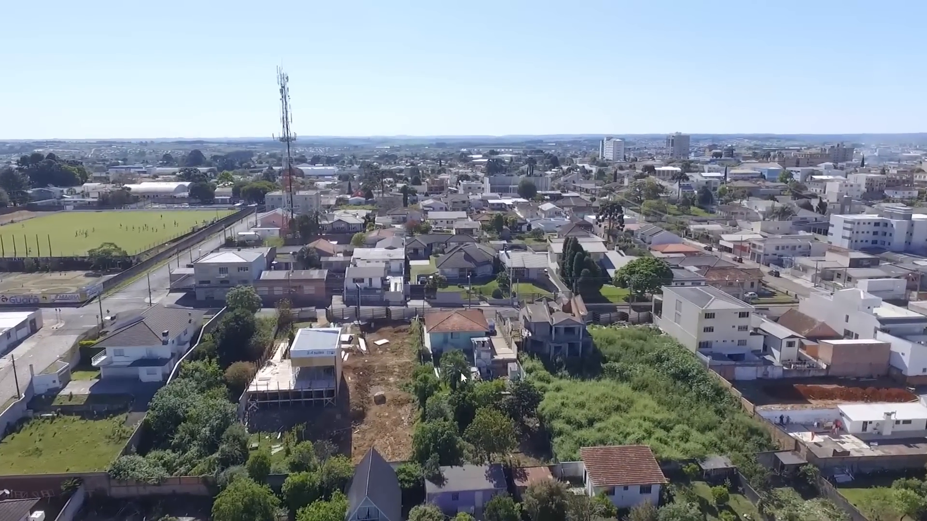
key("Escape")
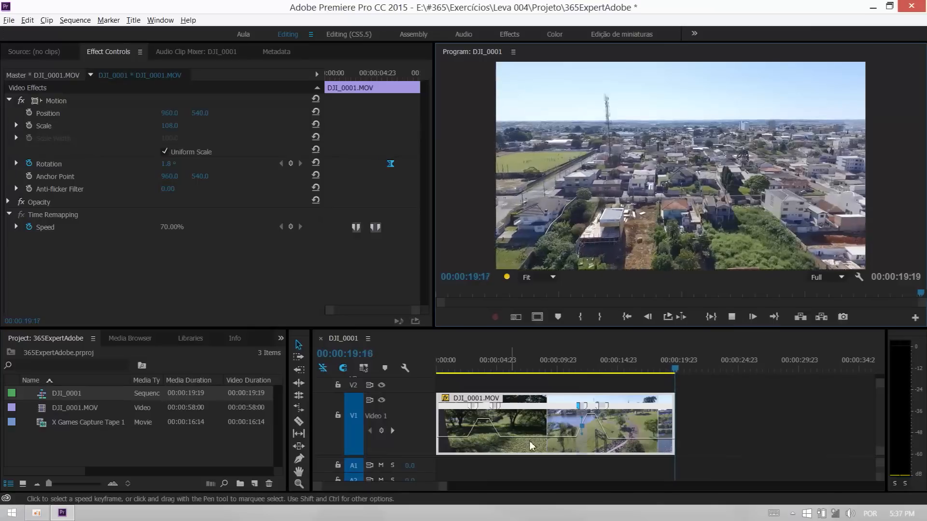
Step: Enable Frame Blend on the DJI_0001.MOV clip in the timeline and render the sequence In to Out
left_click(548, 371)
right_click(529, 367)
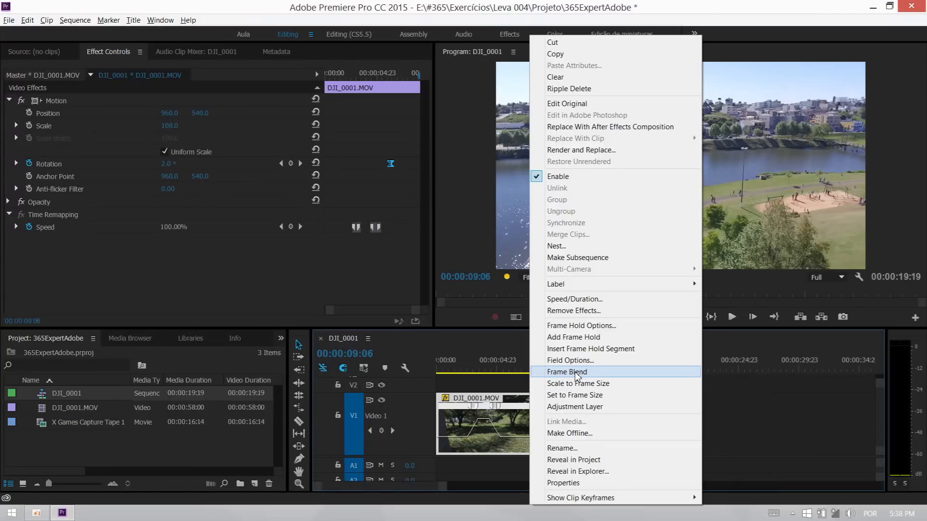
left_click(578, 374)
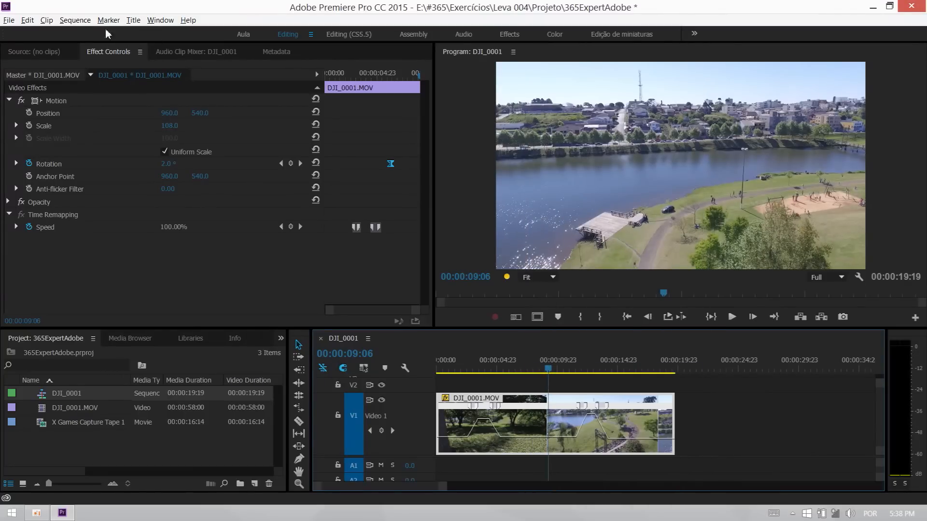
left_click(75, 20)
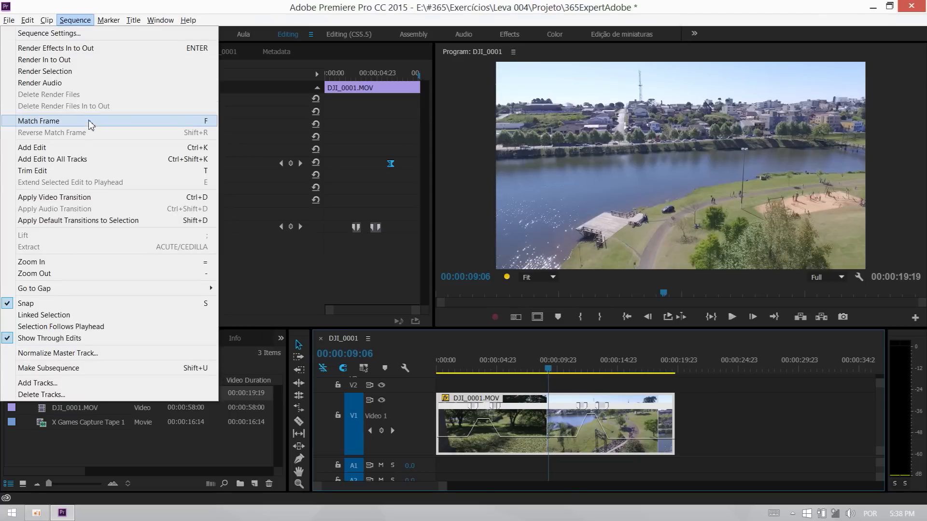
left_click(57, 60)
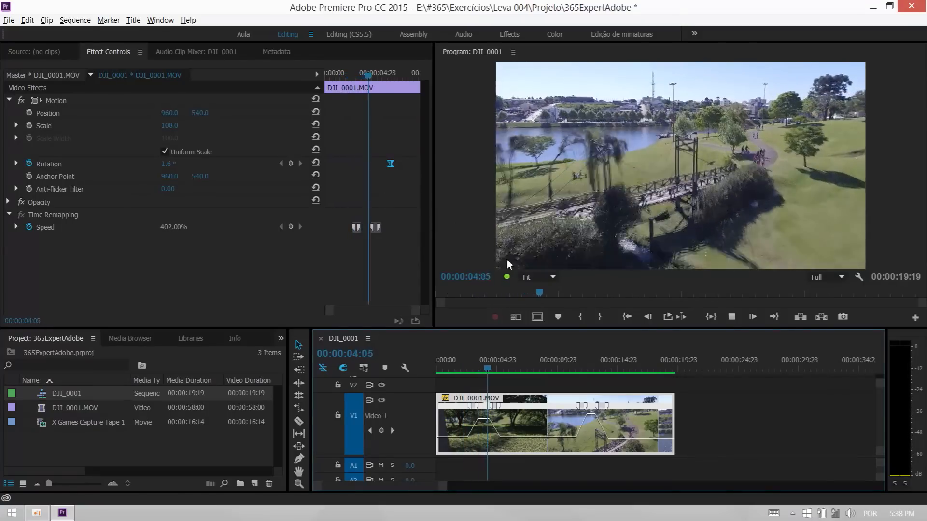
Step: Play the rendered sequence full screen from the beginning to review the frame blending
key("space")
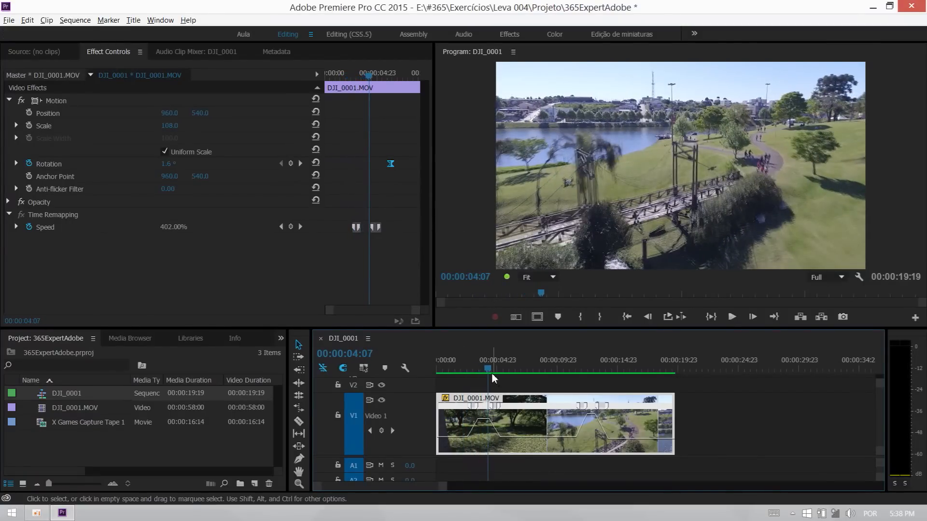
left_click_drag(491, 373, 414, 370)
key("ctrl+grave")
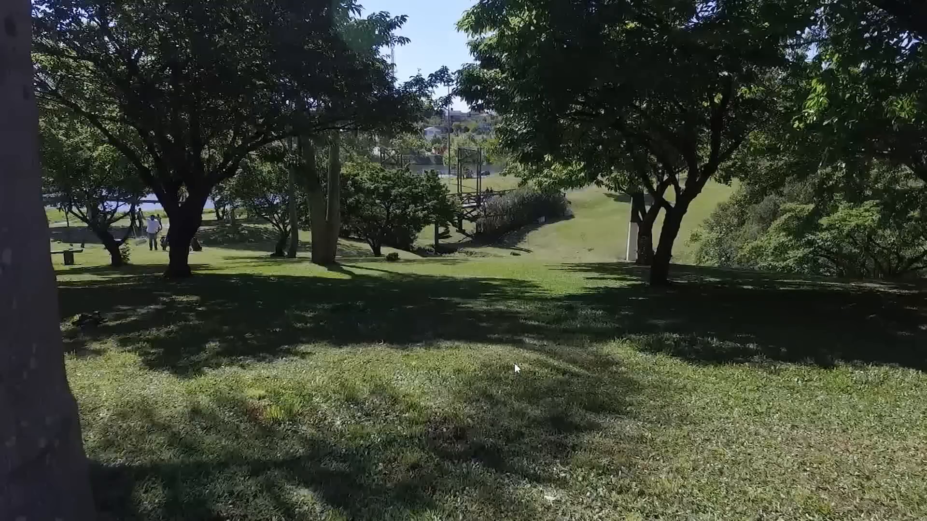
key("space")
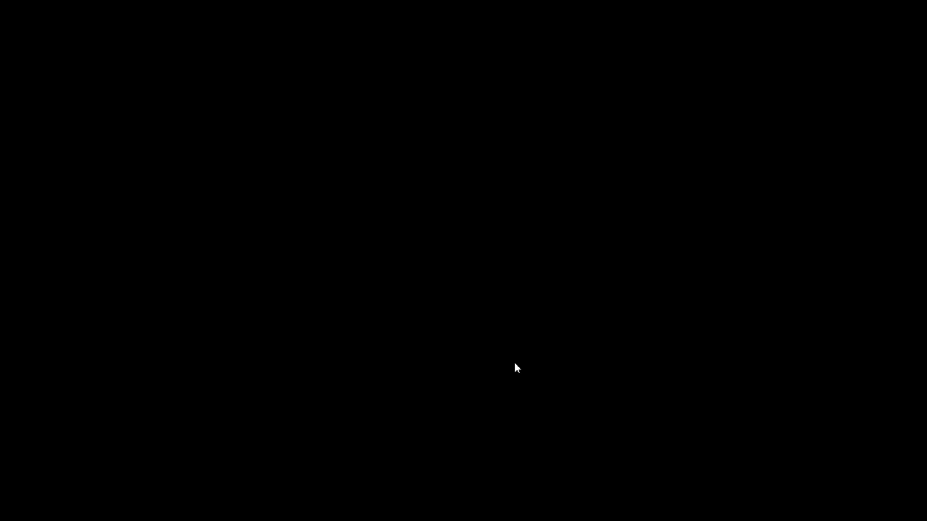
key("Escape")
Step: Scrub the first fast section between 00:00:03:18 and 00:00:04:09 to examine the blended frames
left_click(590, 368)
left_click_drag(593, 369, 483, 373)
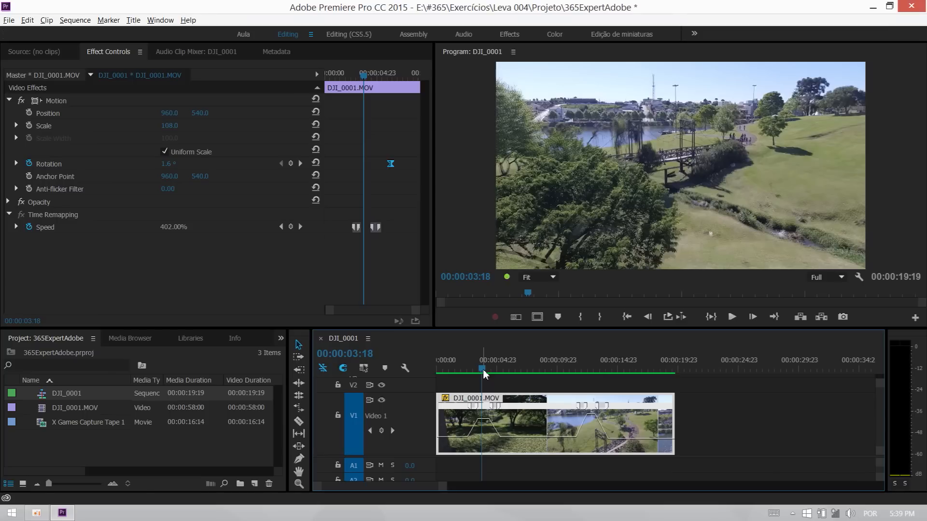
left_click_drag(483, 369, 489, 369)
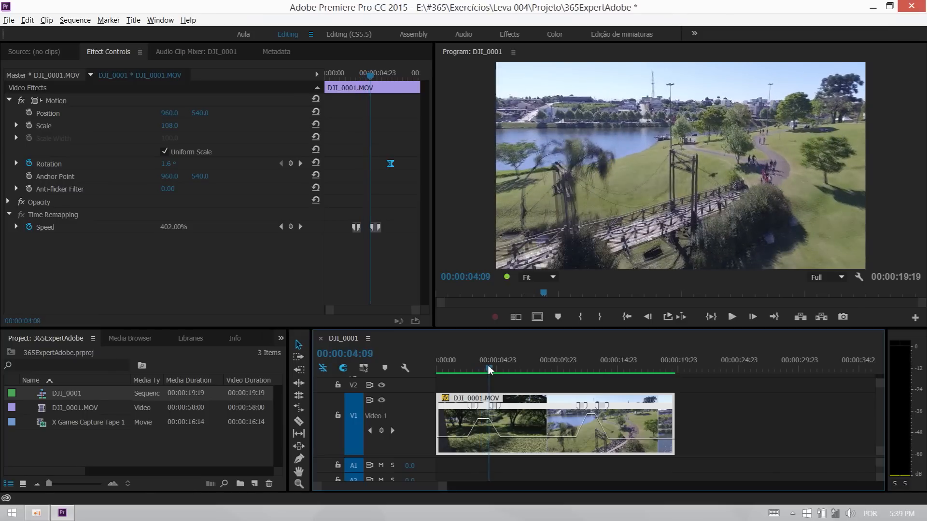